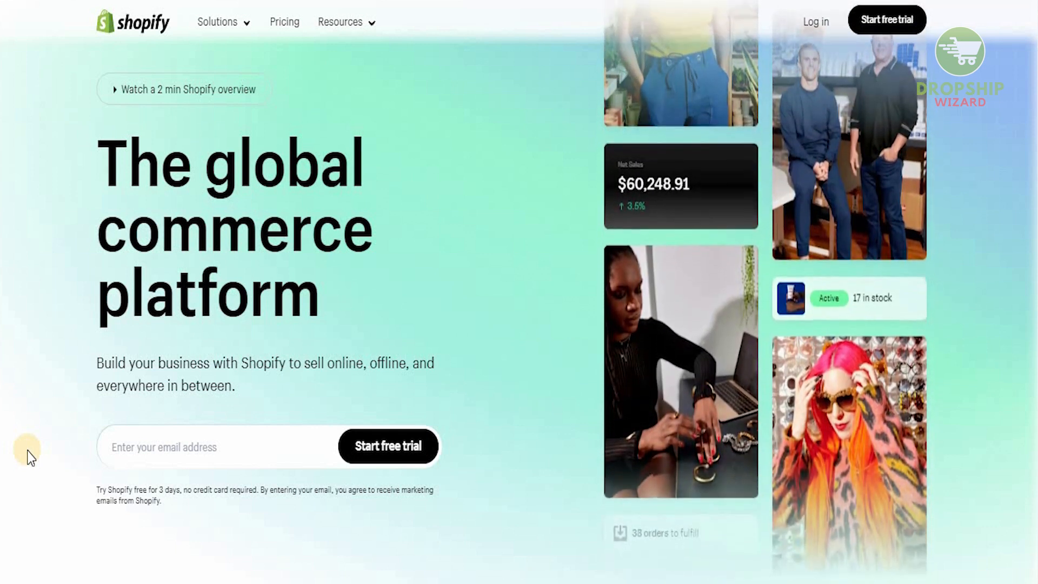
Step: Look through the Shopify homepage sections on merchant statistics, store building, sales channels, checkout, point of sale, marketing and back office
scroll(27, 451, "down", 2)
scroll(26, 448, "down", 4)
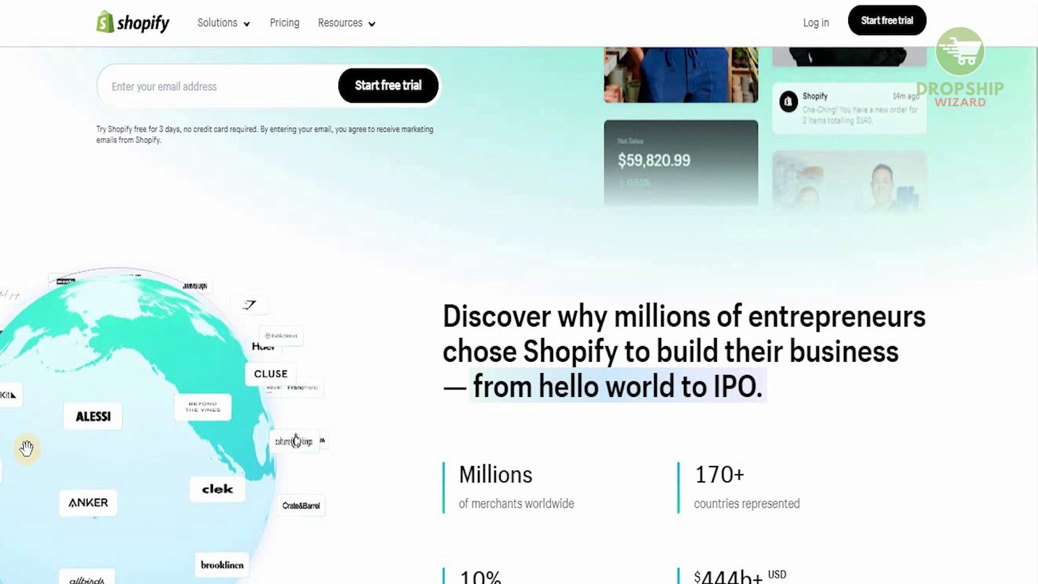
scroll(26, 448, "down", 1)
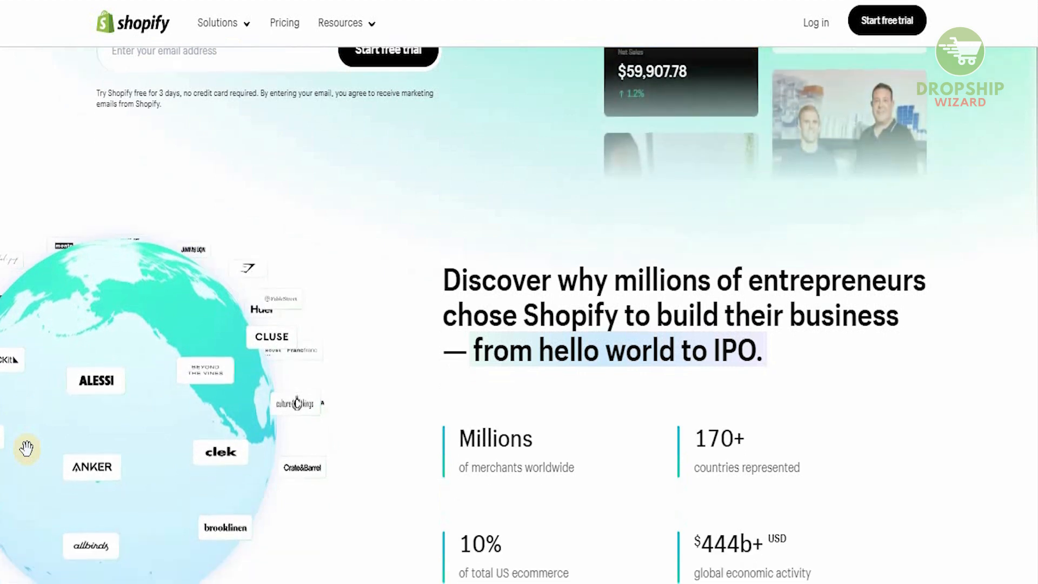
scroll(26, 448, "down", 5)
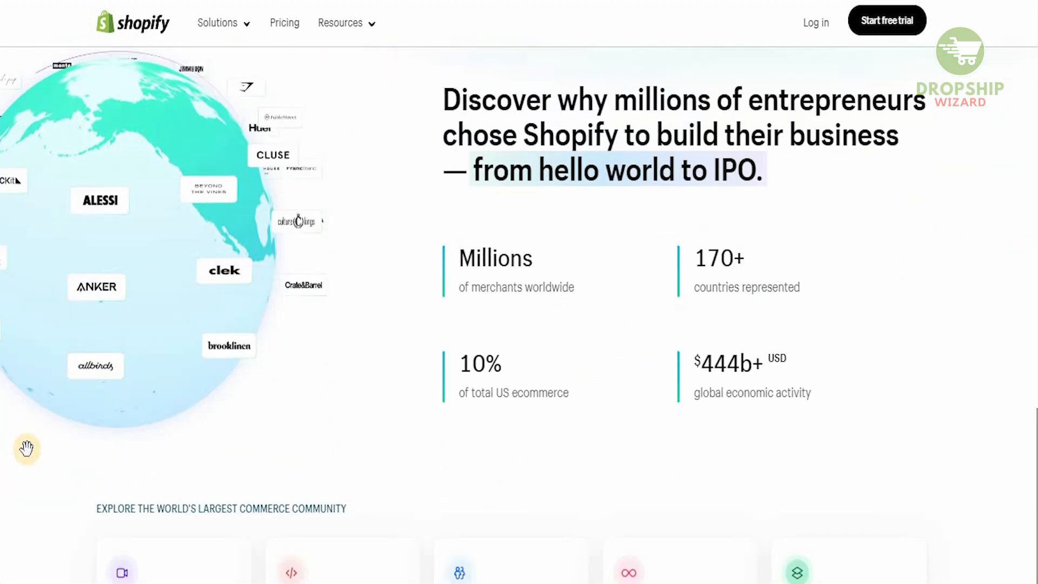
scroll(26, 448, "down", 1)
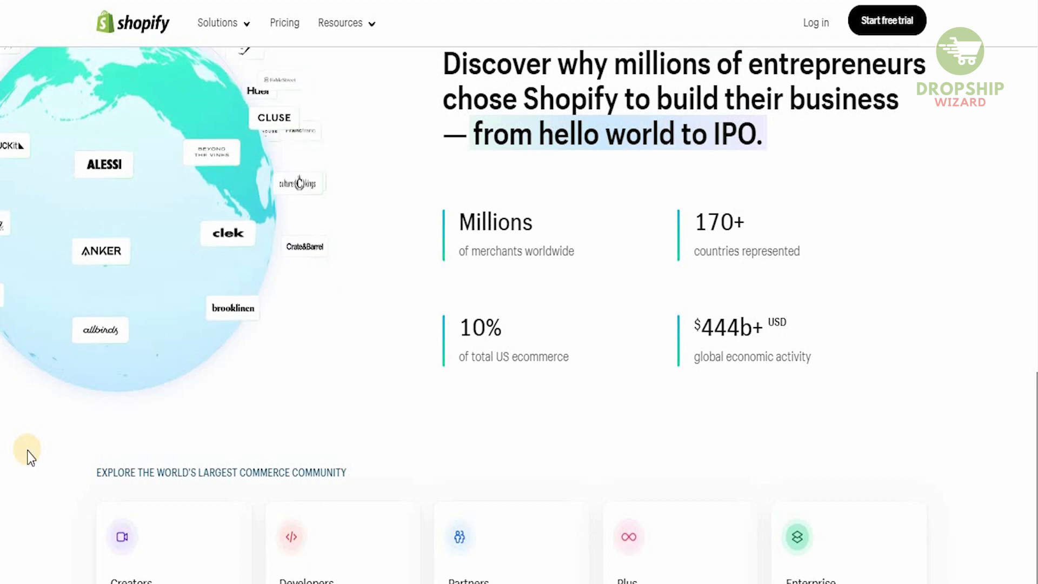
scroll(27, 454, "down", 2)
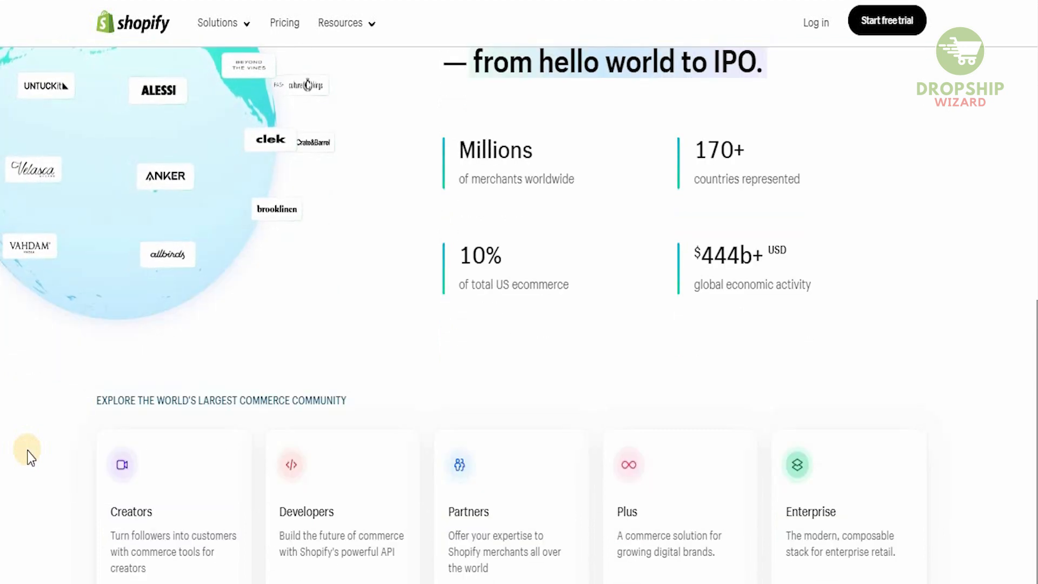
scroll(26, 457, "down", 5)
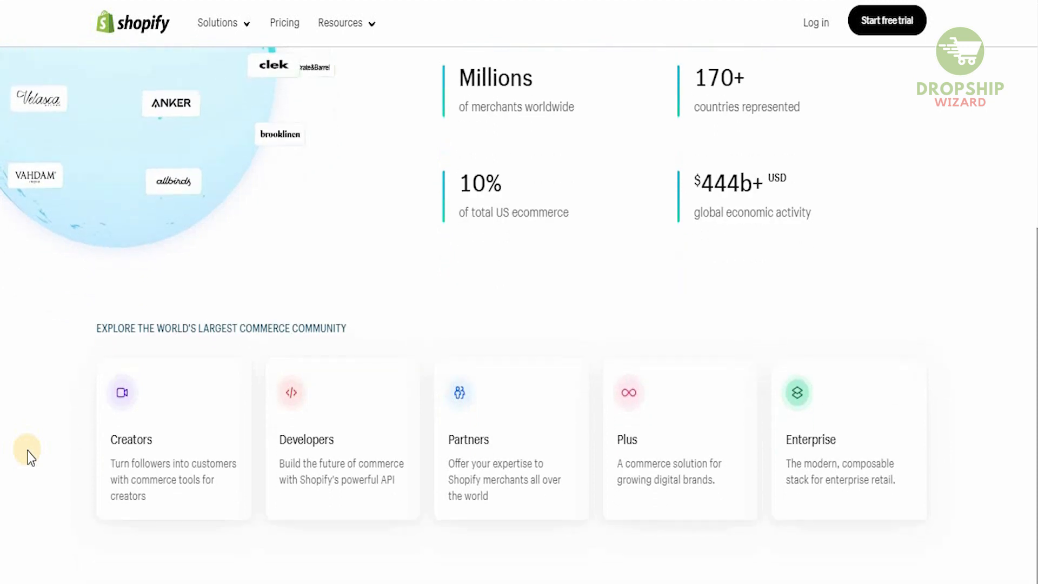
scroll(26, 457, "down", 7)
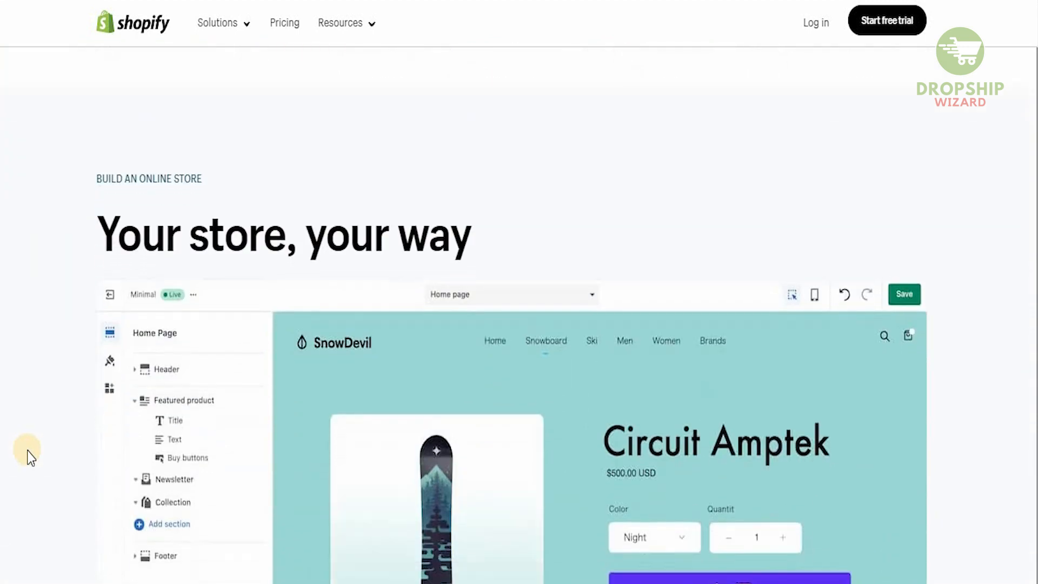
scroll(27, 457, "down", 3)
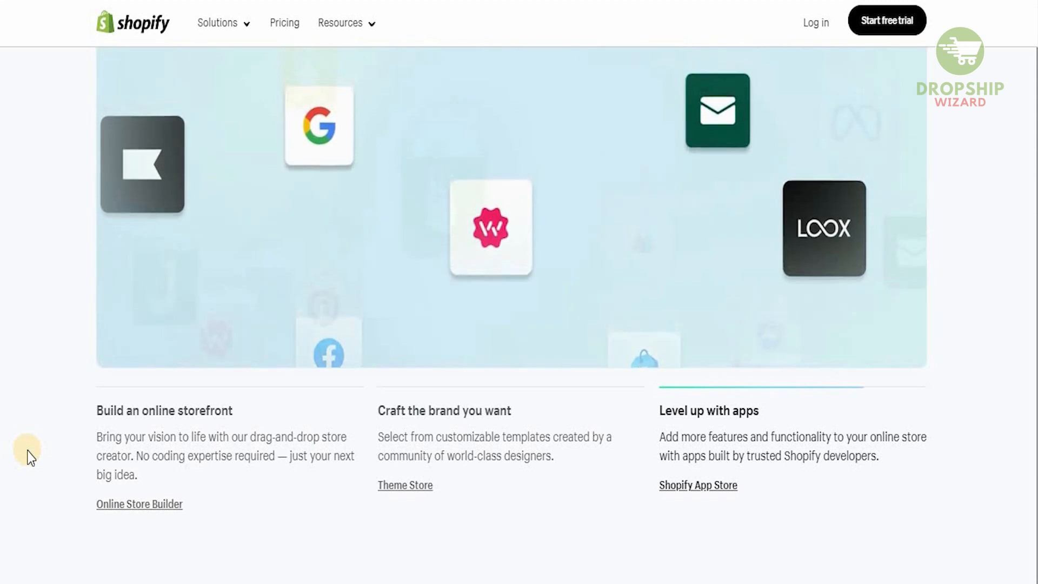
scroll(31, 457, "down", 5)
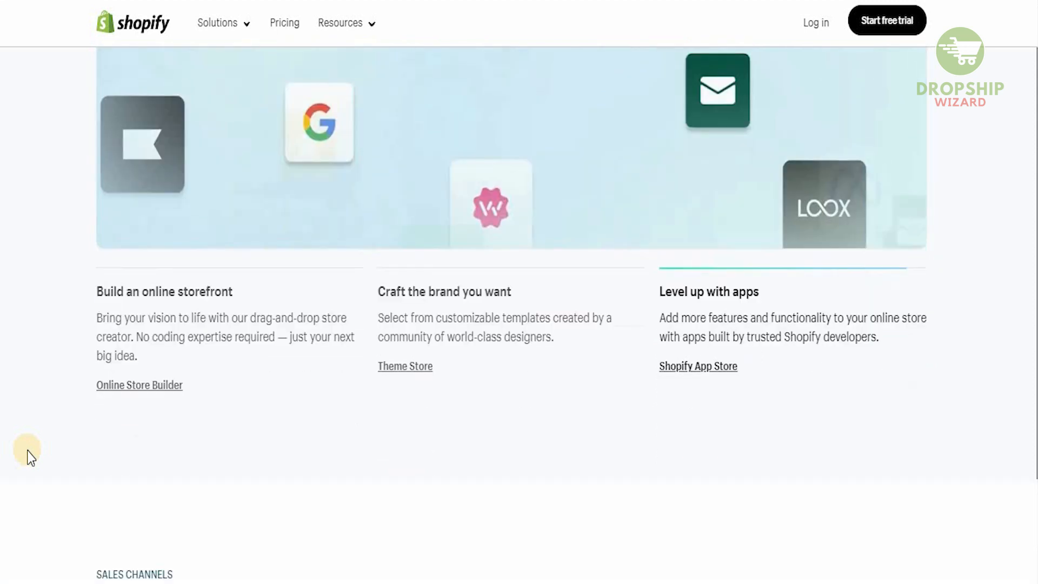
scroll(31, 457, "down", 4)
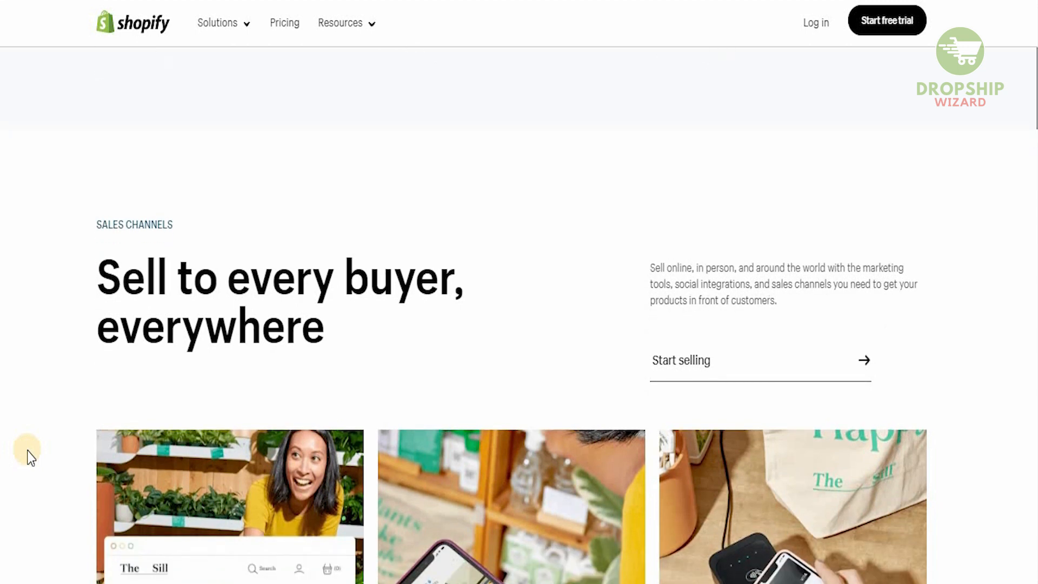
scroll(31, 457, "down", 1)
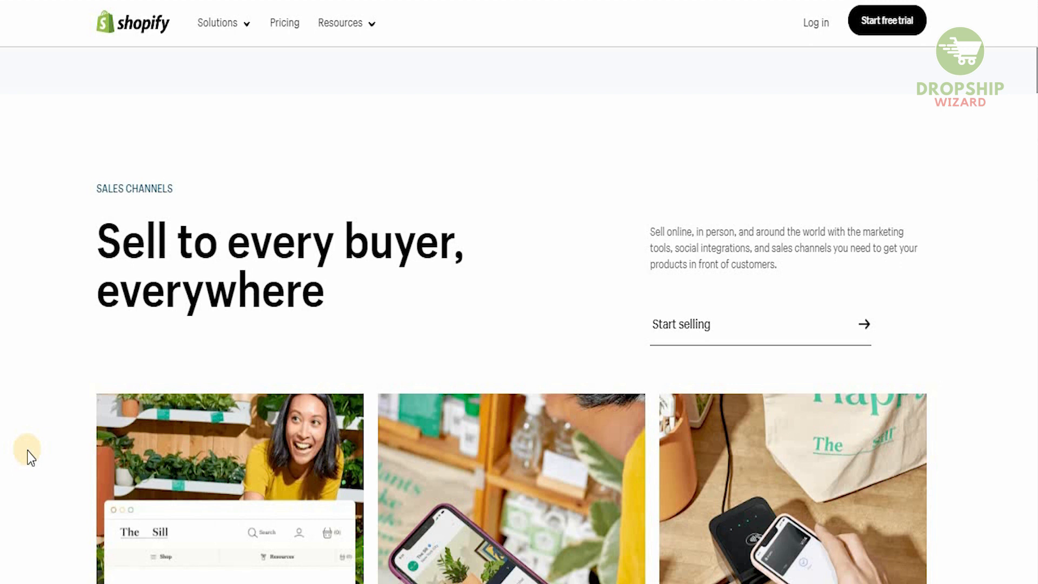
scroll(31, 458, "down", 10)
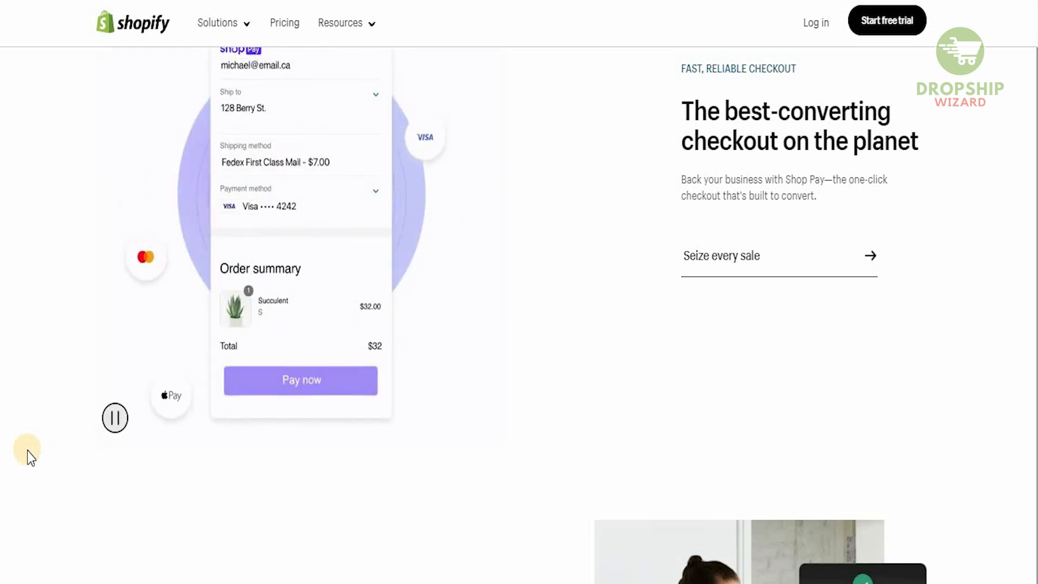
scroll(31, 458, "down", 1)
scroll(31, 458, "down", 6)
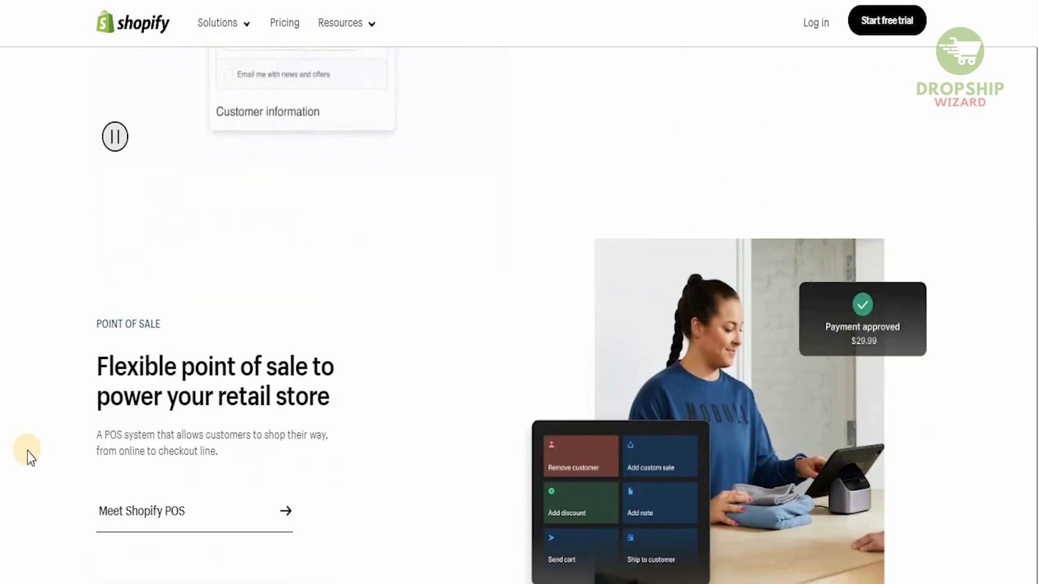
scroll(31, 458, "down", 1)
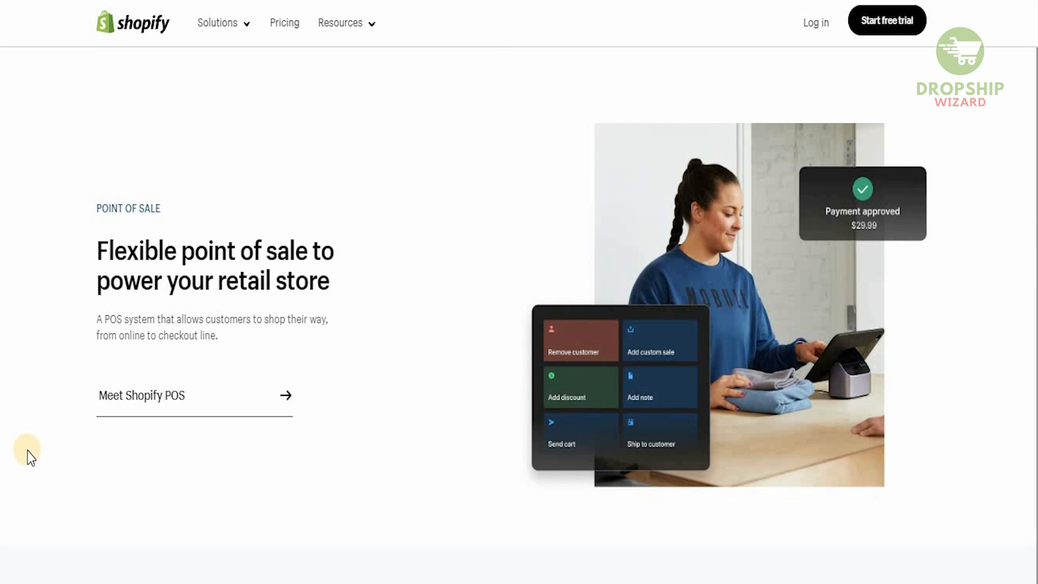
scroll(31, 458, "down", 11)
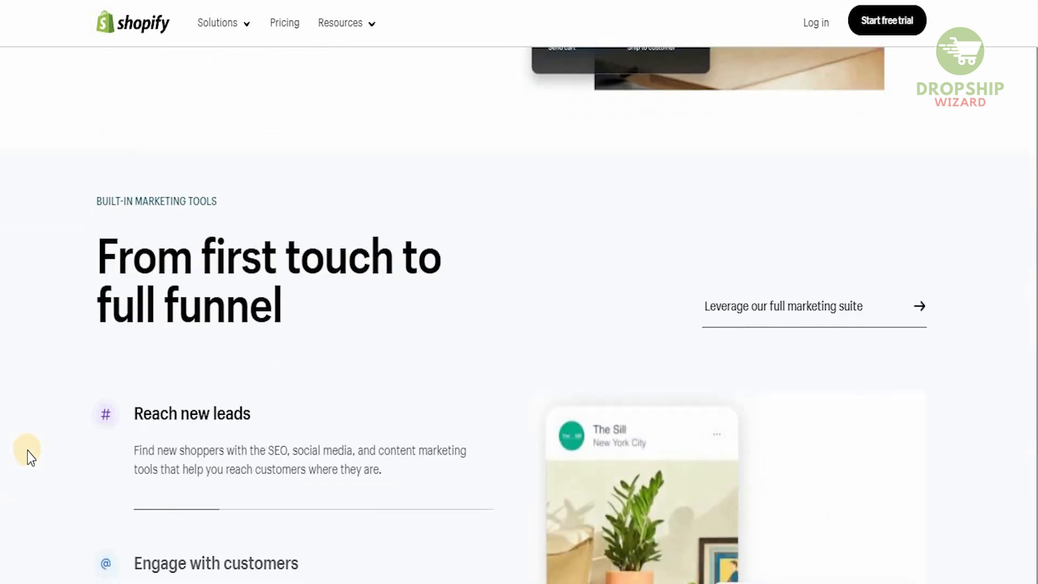
scroll(30, 458, "down", 4)
scroll(31, 458, "down", 5)
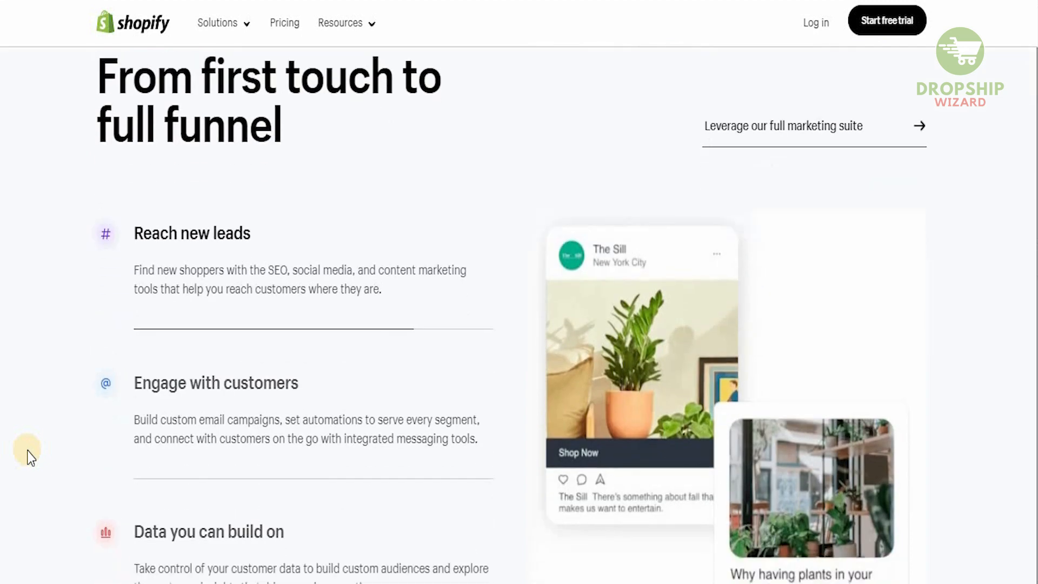
scroll(30, 458, "down", 13)
scroll(31, 457, "down", 1)
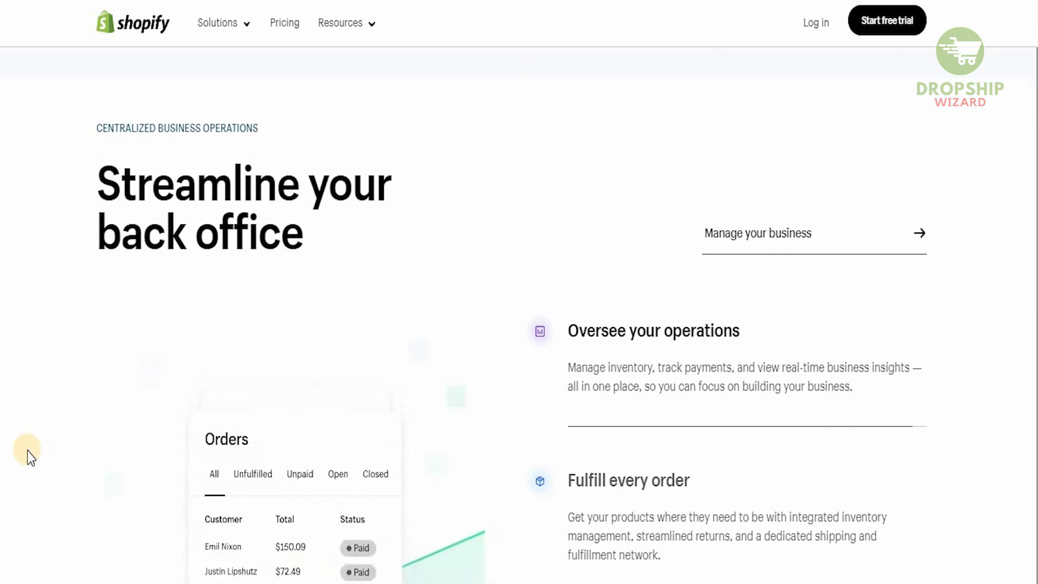
scroll(30, 458, "down", 11)
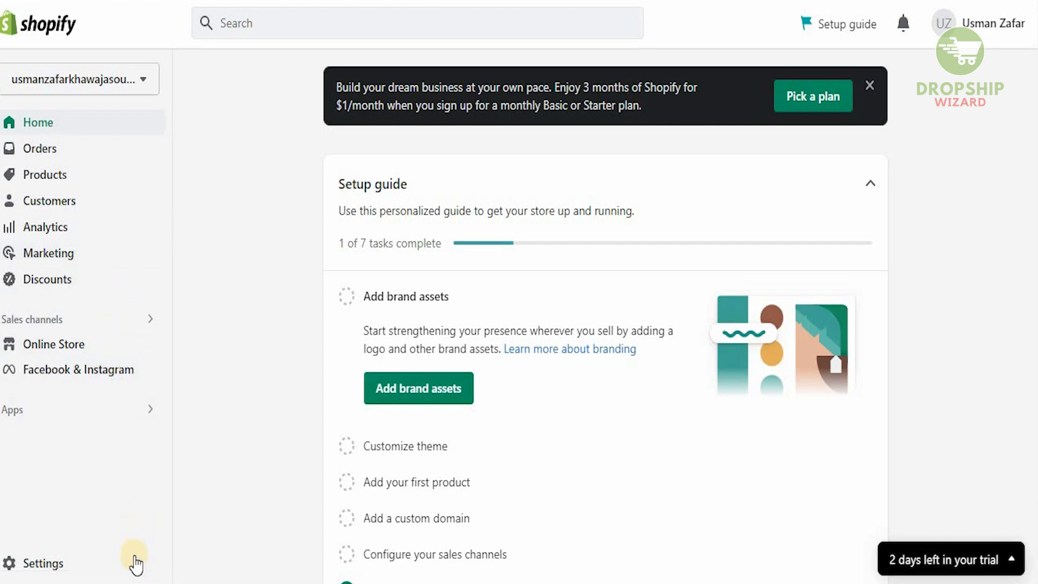
Step: Open the list of third-party payment providers from the store's payment settings
left_click(93, 573)
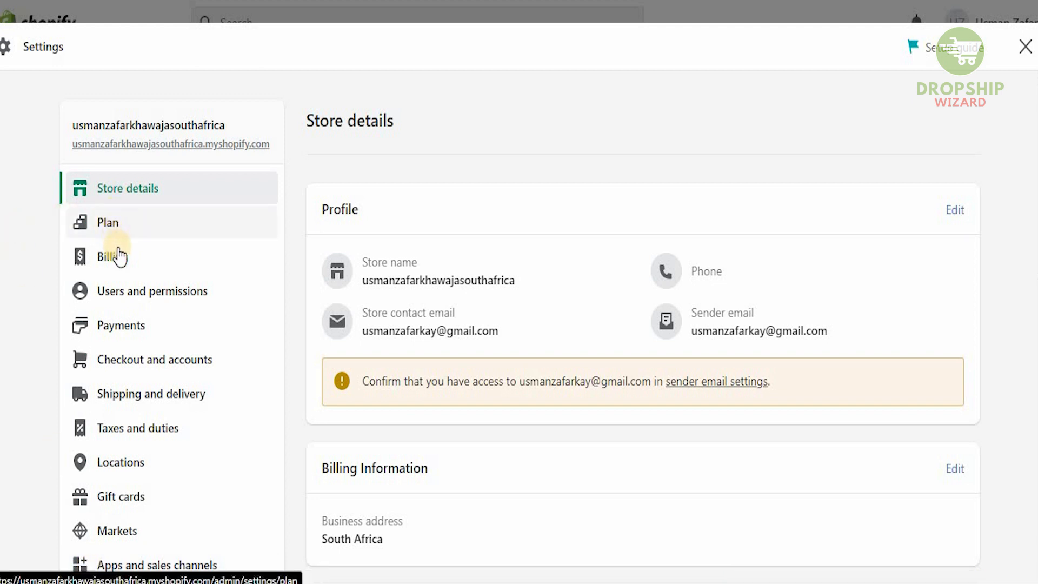
left_click(145, 325)
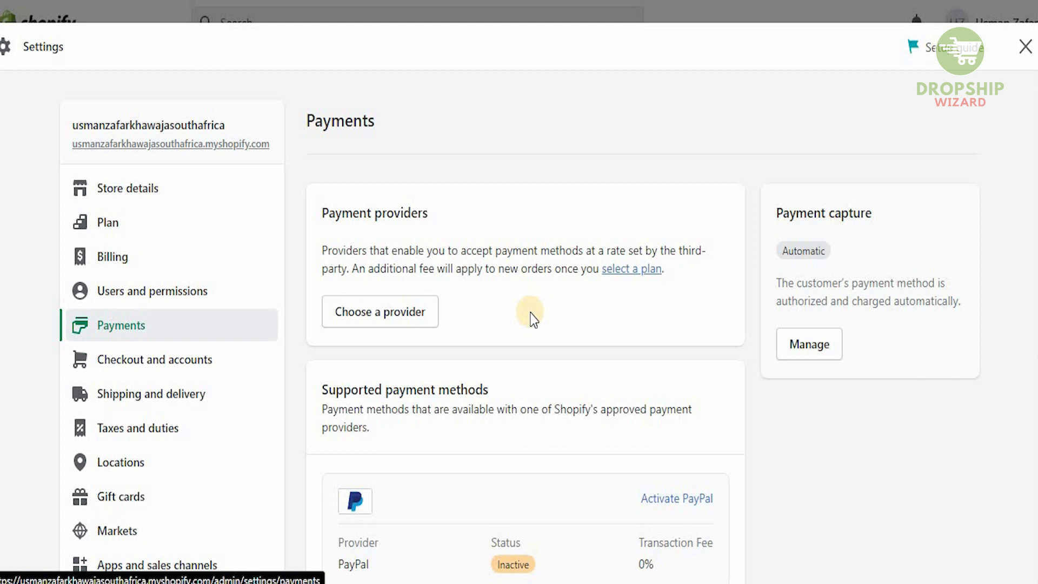
left_click(413, 319)
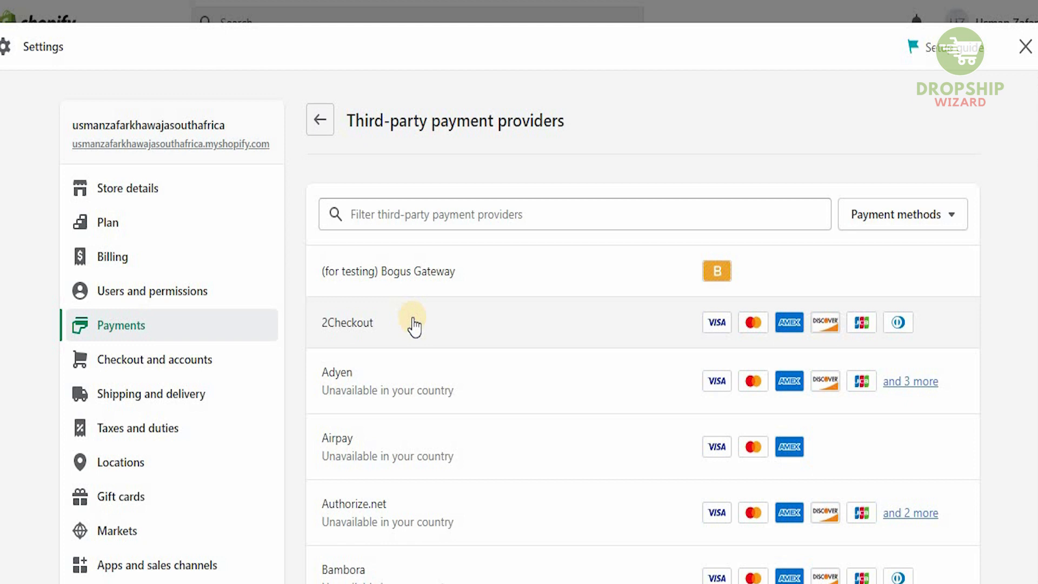
Step: Examine the payment method filter options and look through the full list of third-party payment providers
left_click(933, 214)
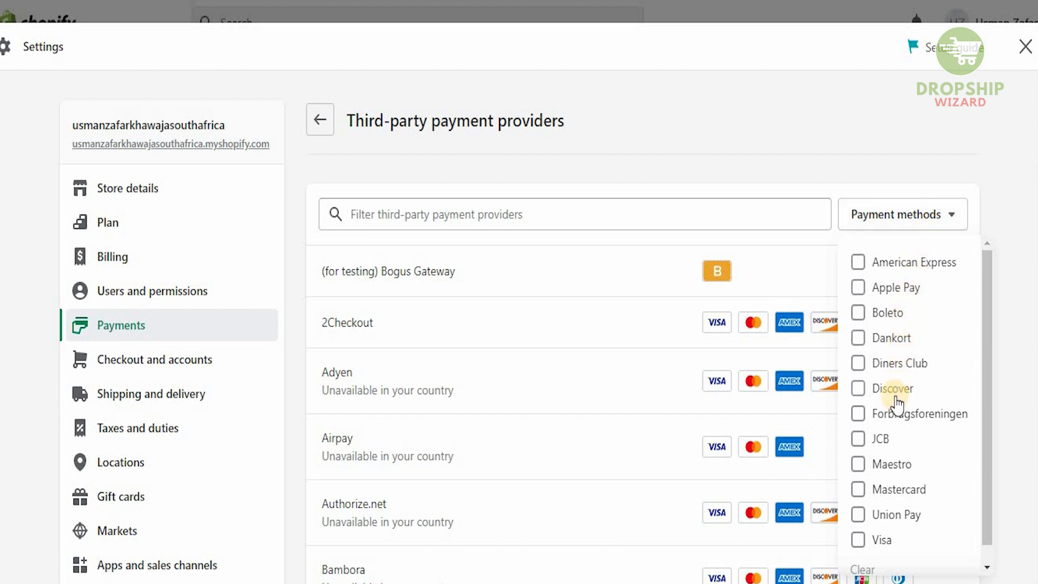
left_click(751, 235)
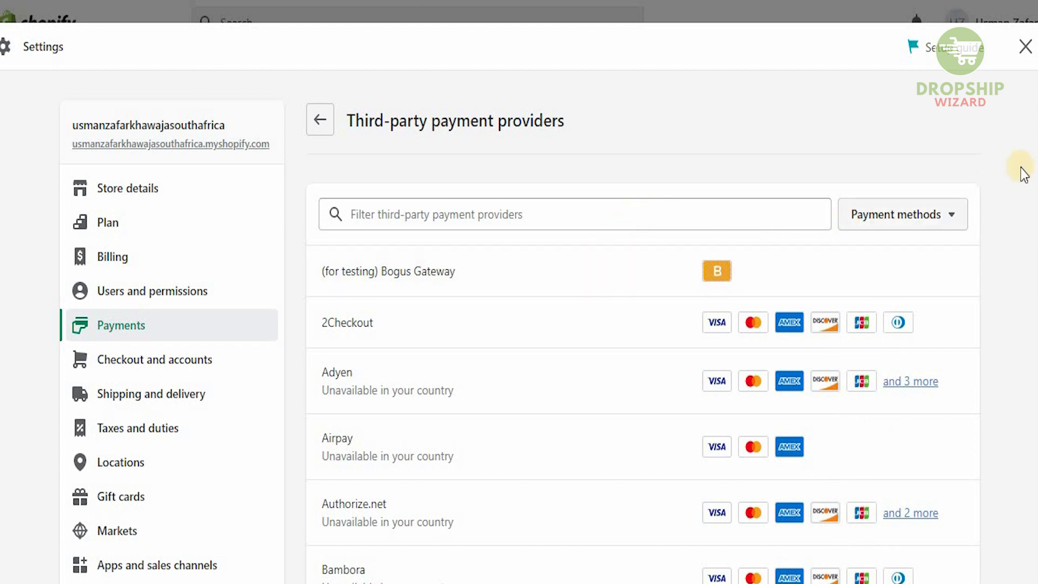
scroll(1027, 163, "down", 2)
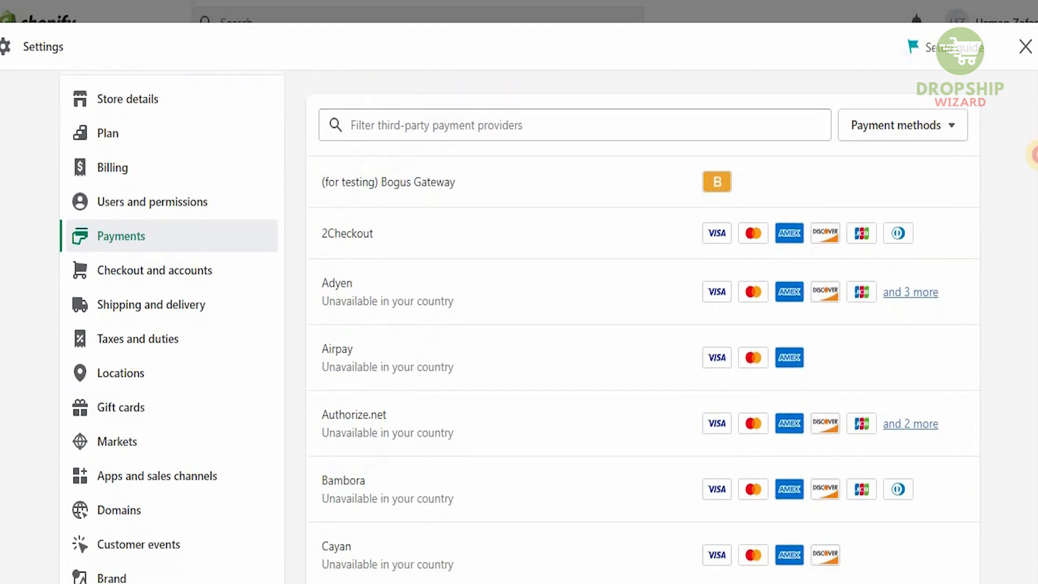
scroll(1033, 156, "down", 5)
scroll(1032, 198, "down", 11)
scroll(1030, 308, "down", 17)
scroll(1018, 428, "down", 9)
scroll(1016, 496, "down", 5)
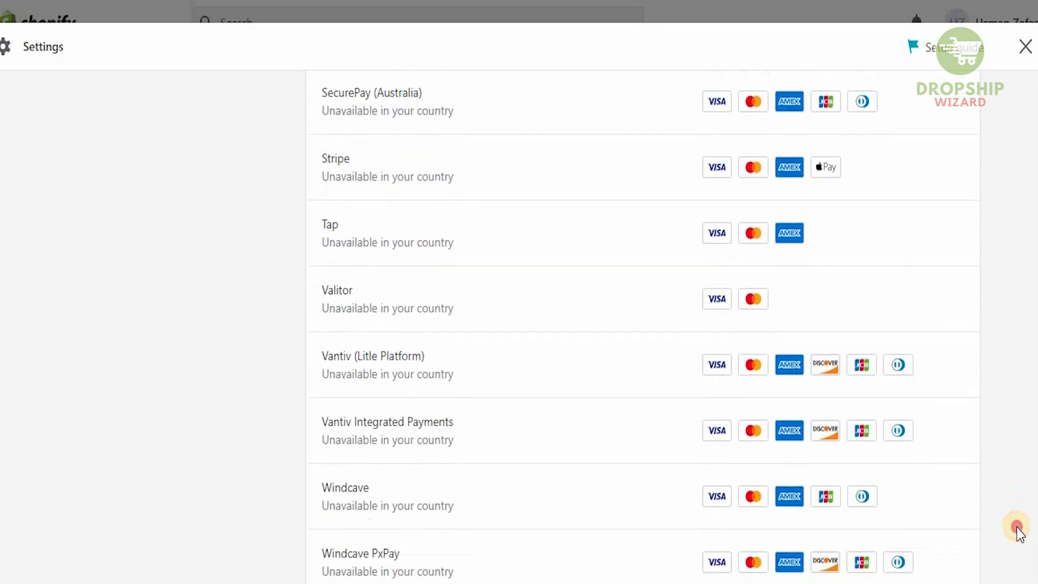
scroll(1017, 527, "down", 2)
scroll(1018, 541, "down", 2)
scroll(1015, 505, "up", 8)
left_click_drag(1010, 371, 1037, 155)
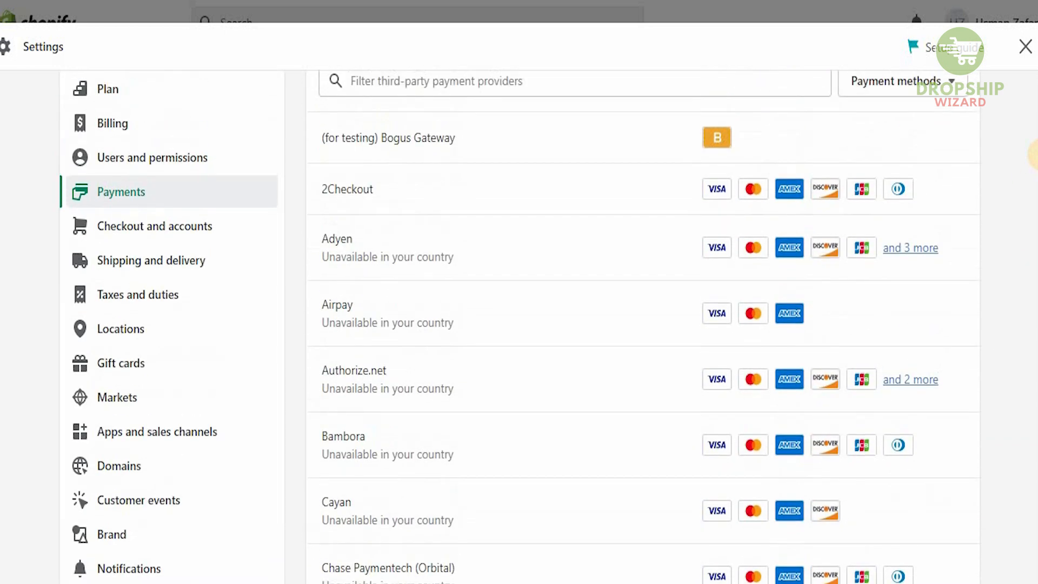
Step: Open the 2Checkout provider and review its setup instructions, fees, account information fields, accepted cards and test mode option
left_click(571, 192)
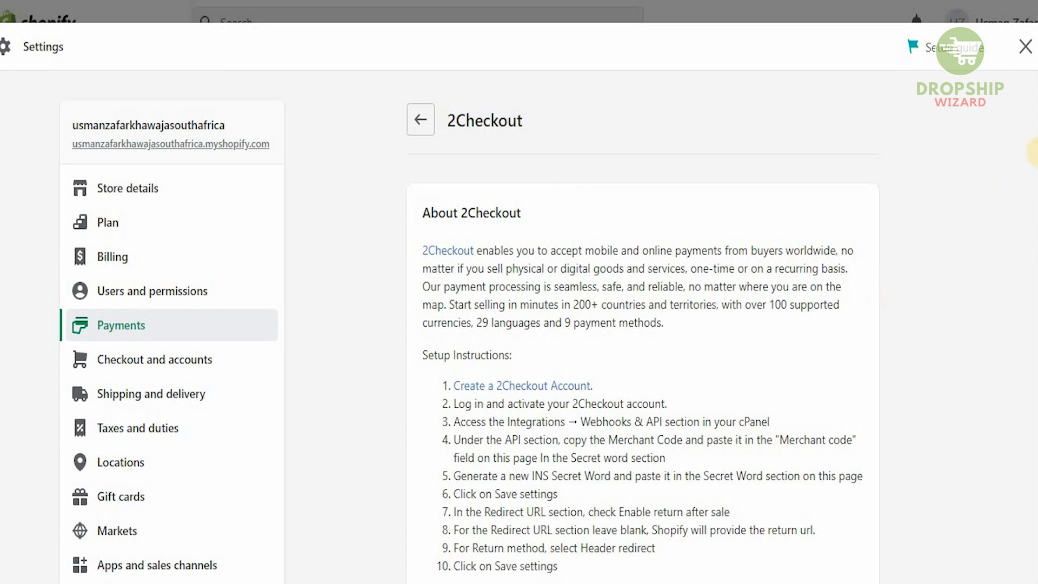
scroll(1033, 162, "down", 2)
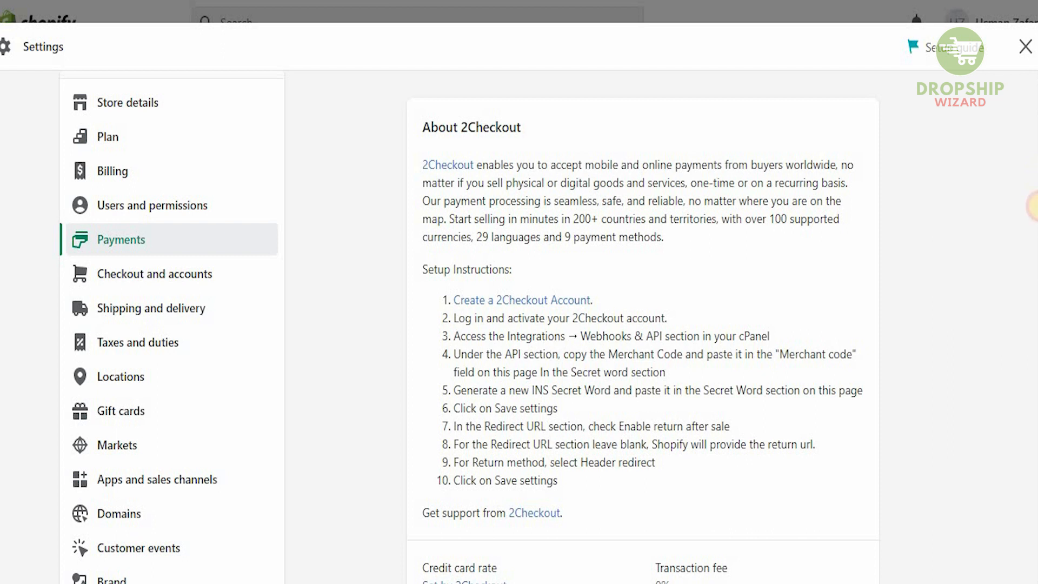
scroll(1033, 208, "down", 2)
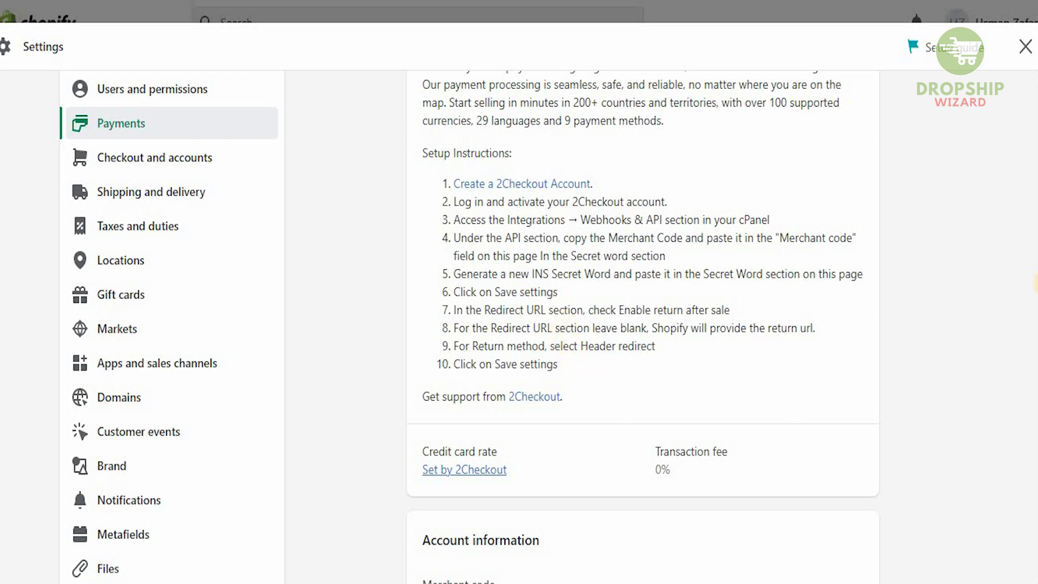
scroll(1033, 309, "down", 3)
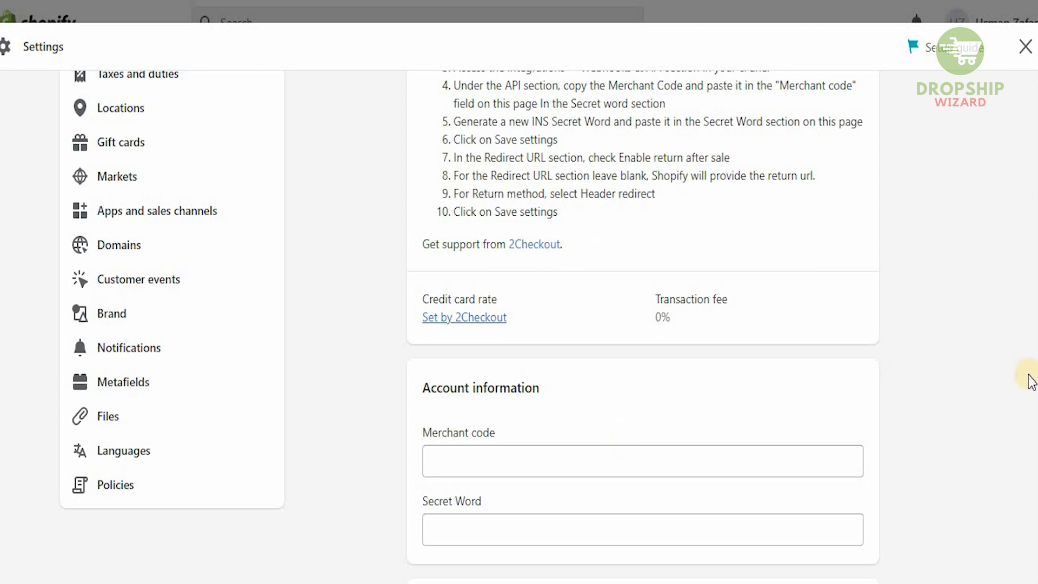
scroll(1034, 373, "down", 1)
scroll(1034, 373, "down", 4)
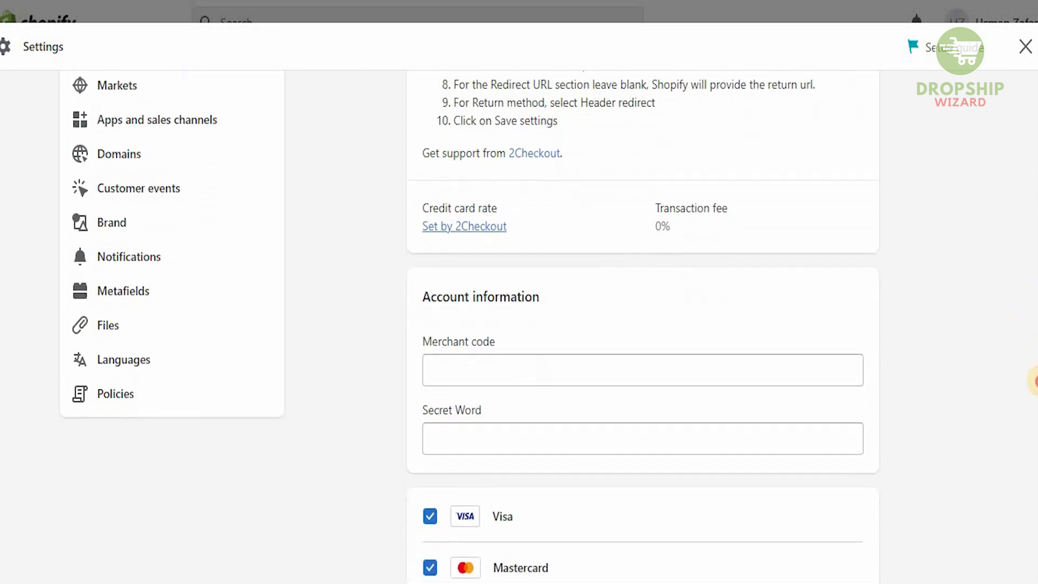
scroll(1034, 427, "down", 5)
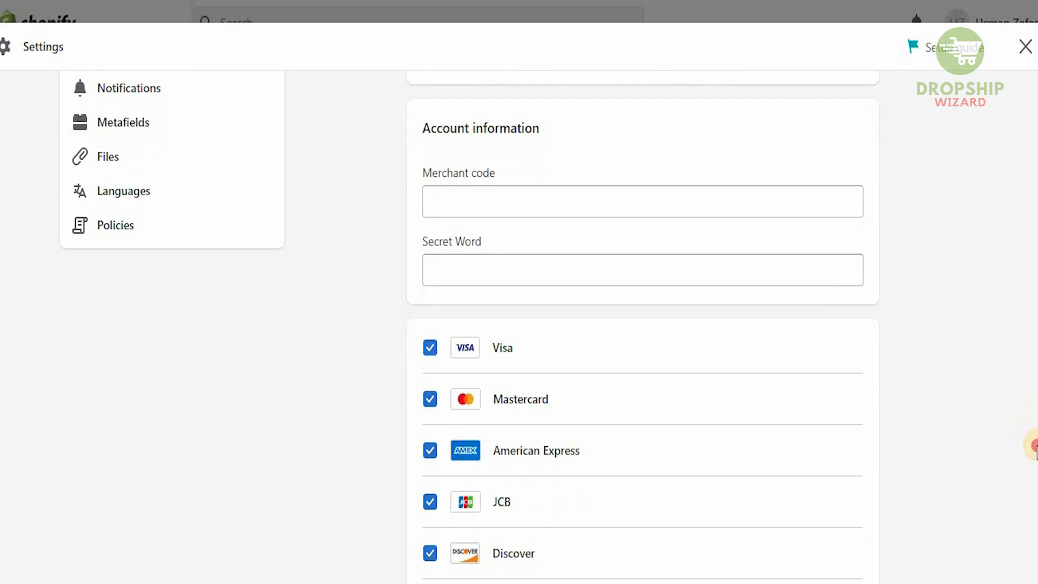
left_click_drag(1034, 515, 1034, 518)
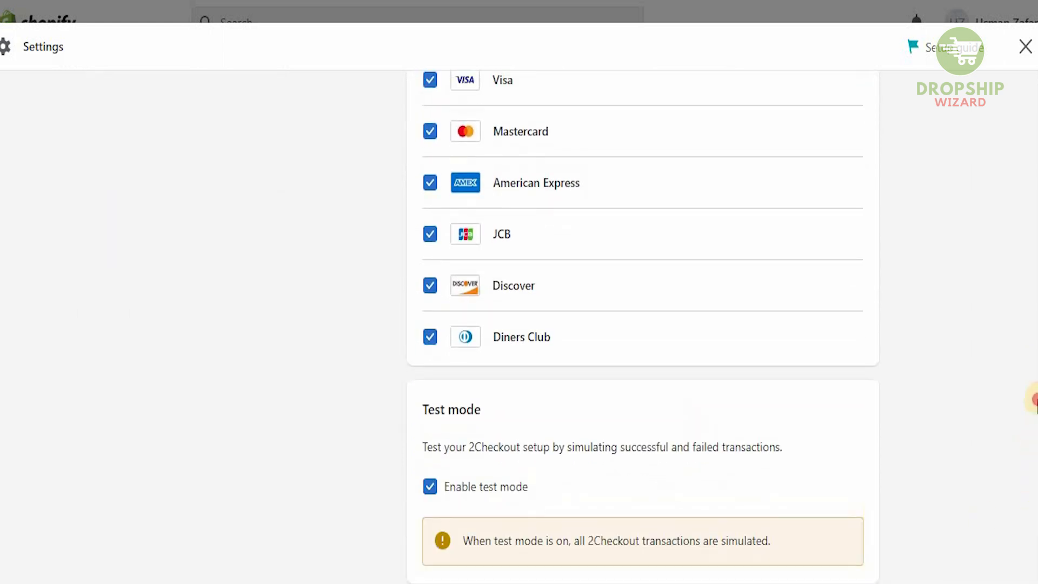
left_click_drag(1035, 401, 1033, 419)
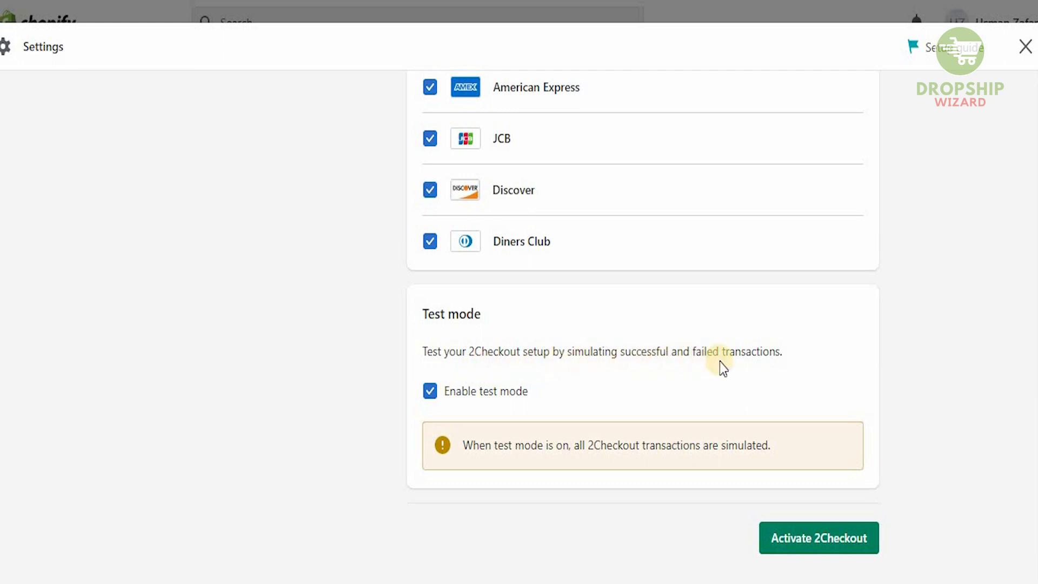
left_click(433, 393)
scroll(1034, 359, "up", 3)
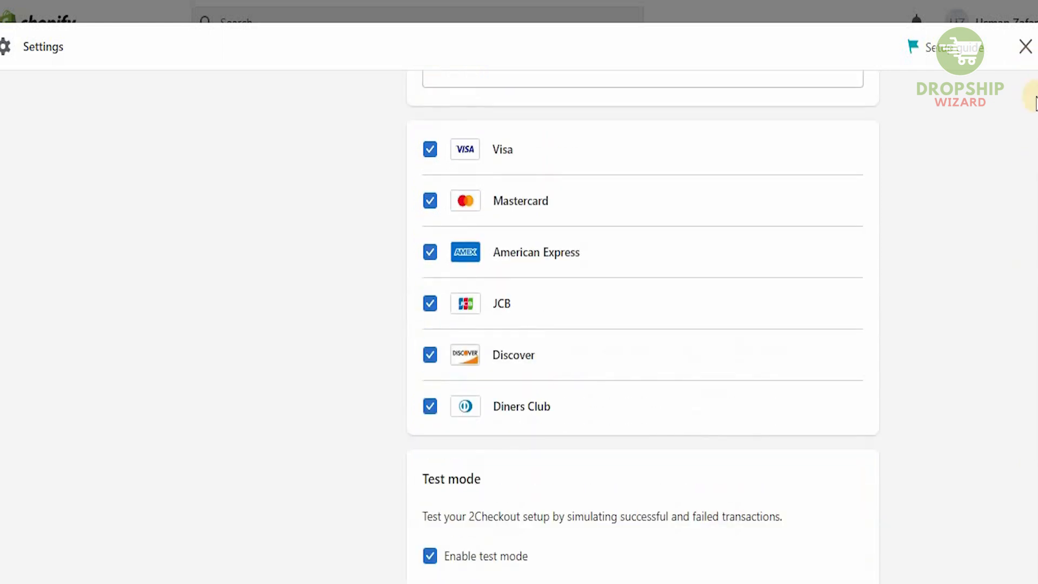
Step: Return to the third-party provider list, open the (for testing) Bogus Gateway provider and activate it for the store
scroll(1032, 108, "up", 15)
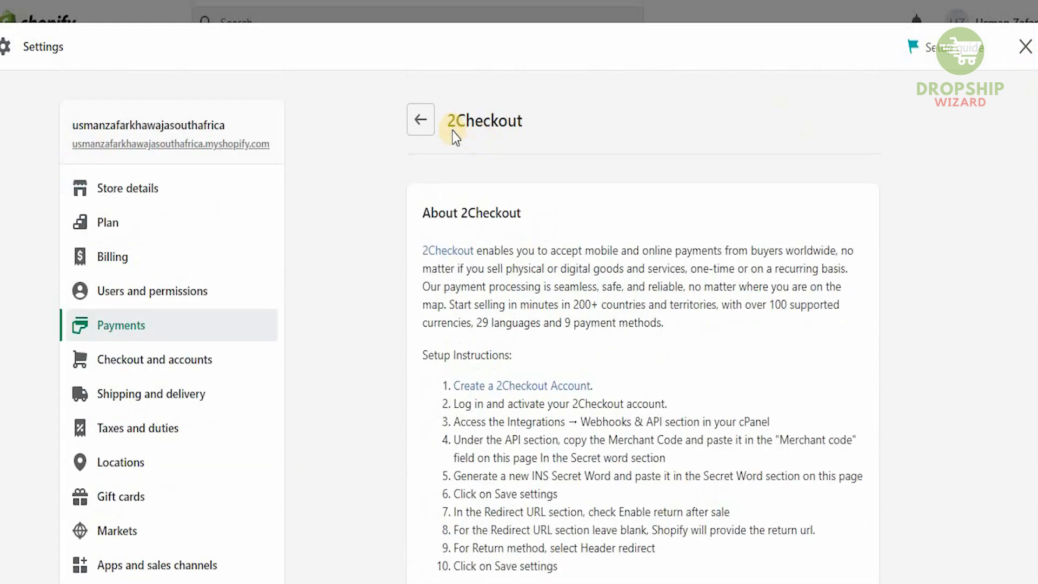
left_click(420, 120)
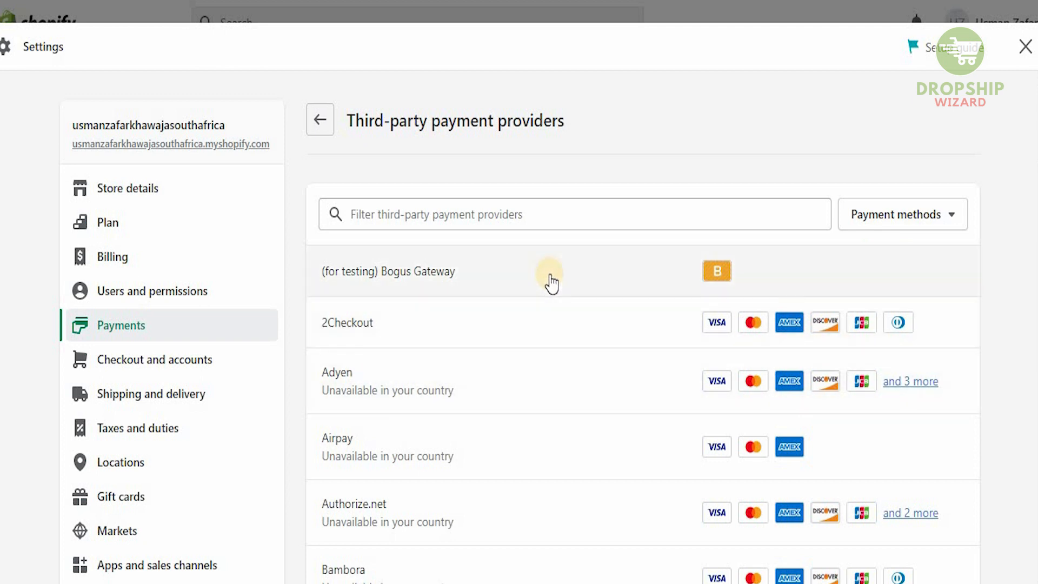
left_click(551, 276)
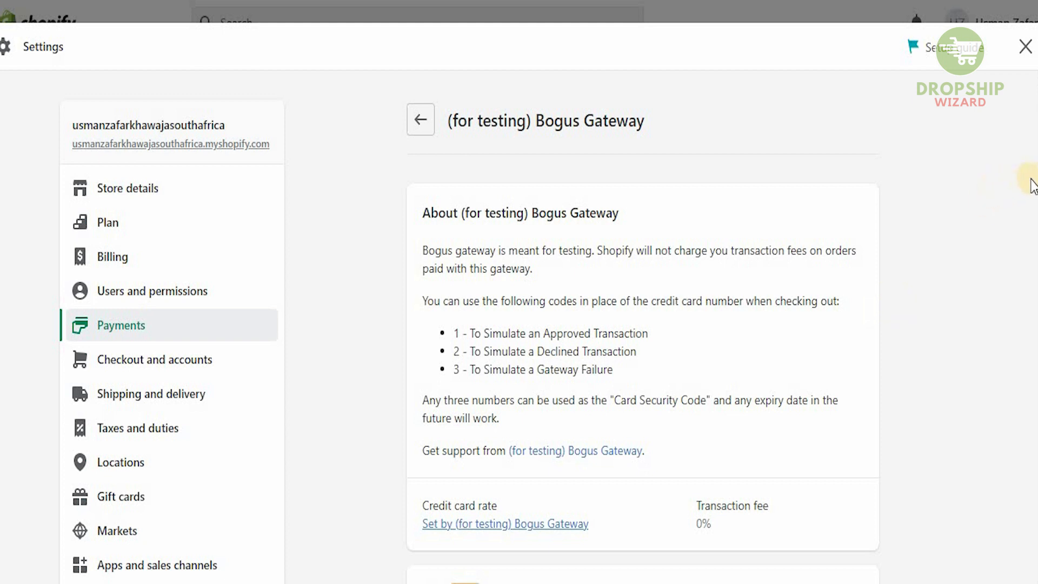
left_click(1034, 279)
left_click_drag(1034, 280, 1026, 324)
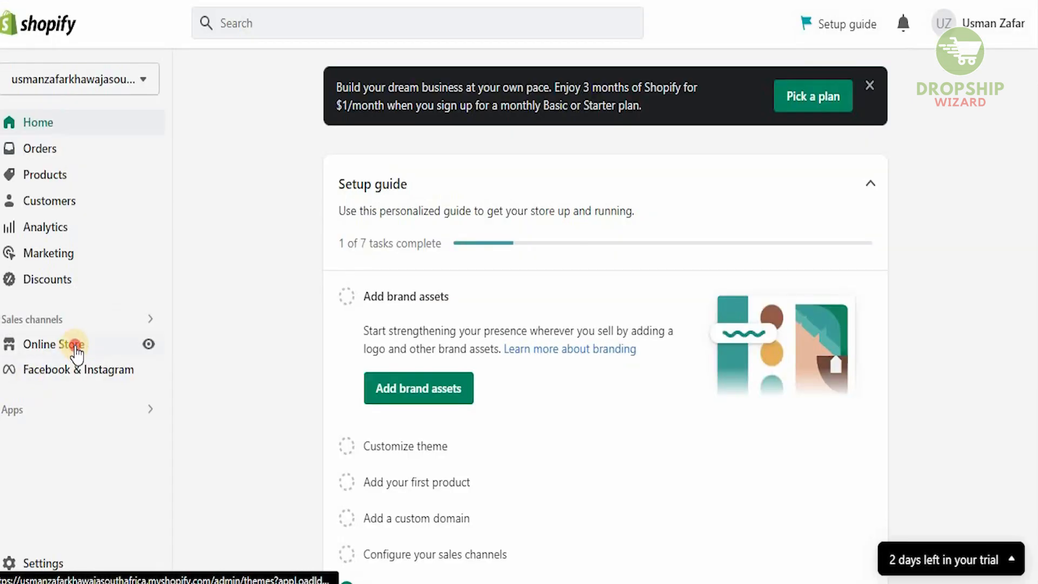
Step: Add the free Refresh theme to the online store's theme library
left_click(71, 347)
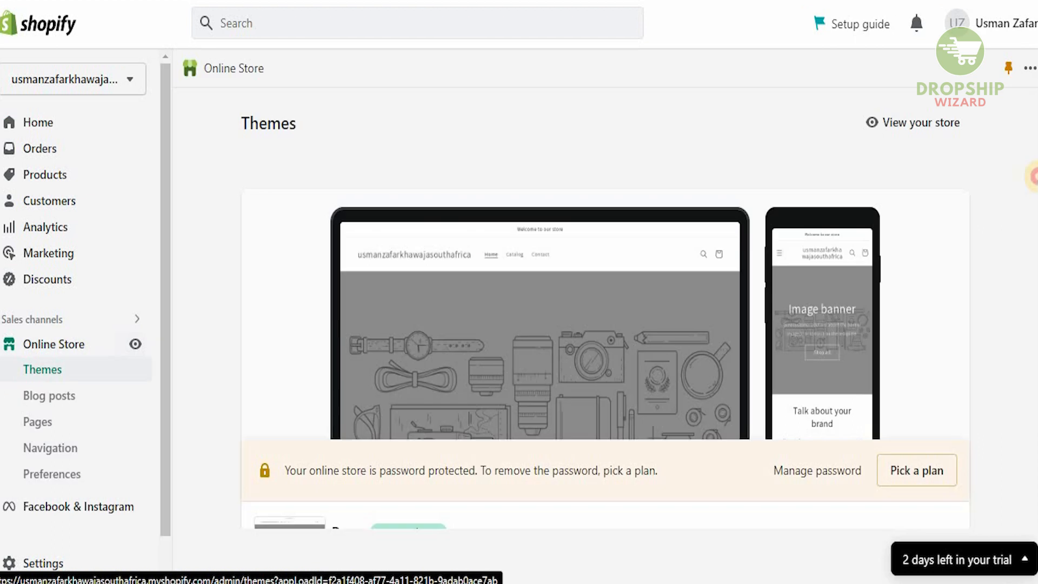
scroll(605, 324, "down", 1)
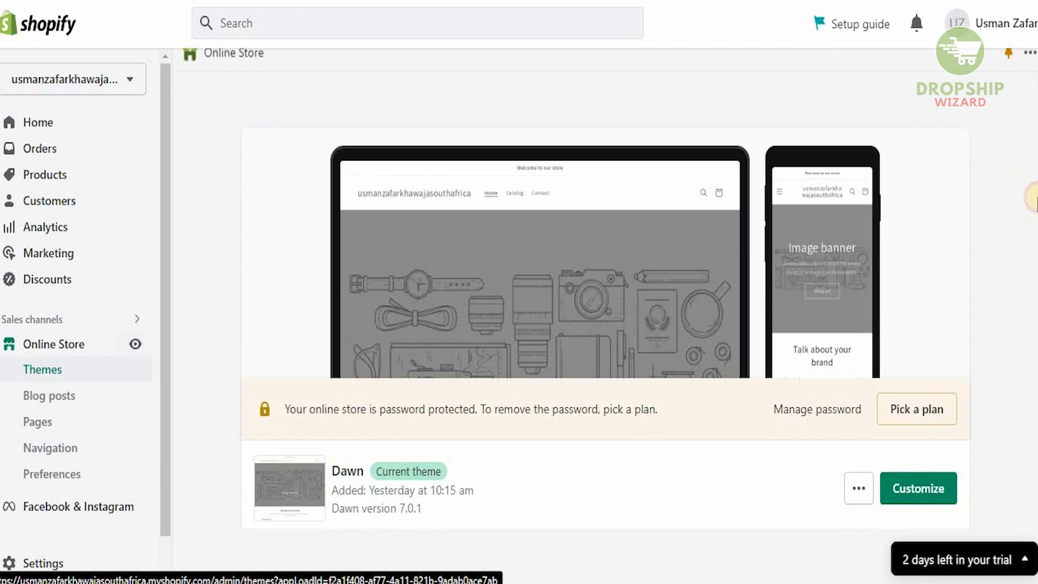
scroll(1033, 199, "down", 5)
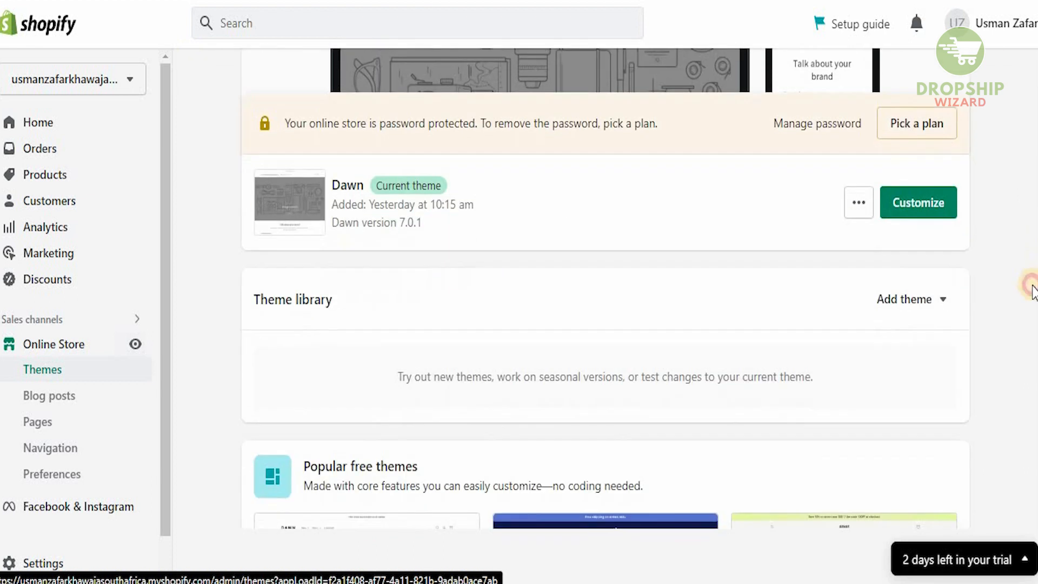
scroll(1033, 286, "down", 6)
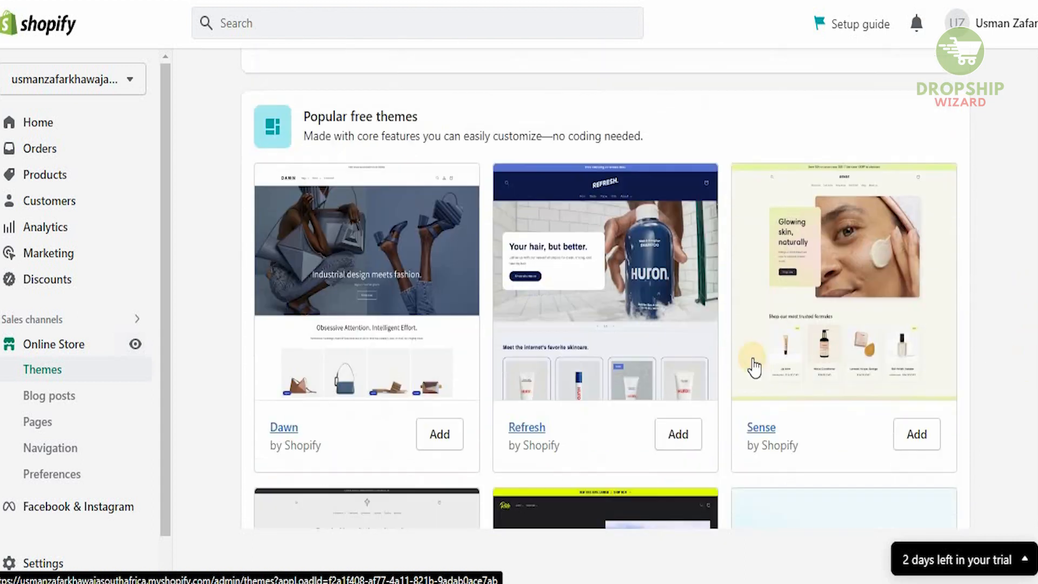
left_click(671, 428)
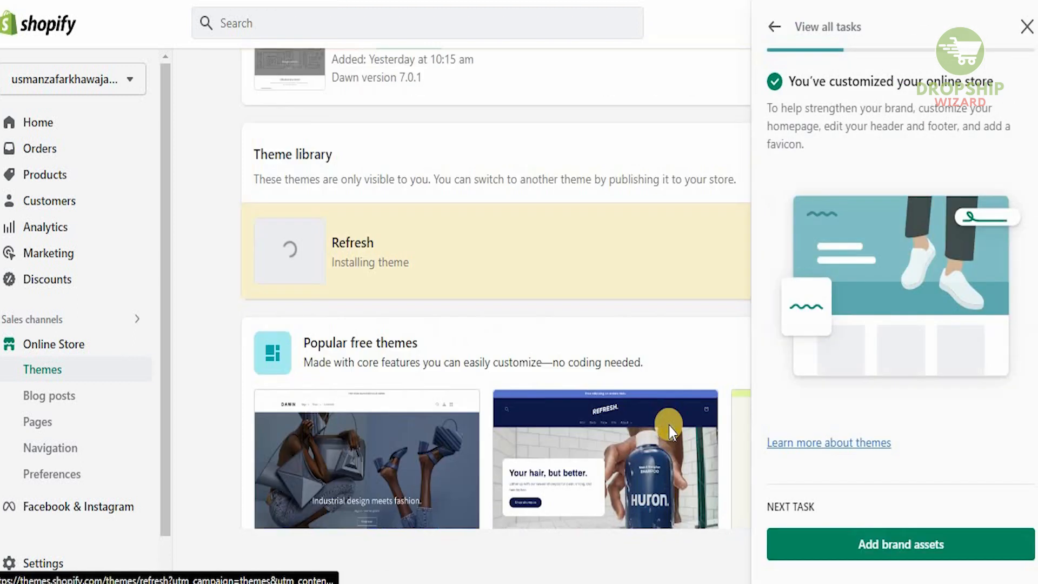
left_click(1026, 28)
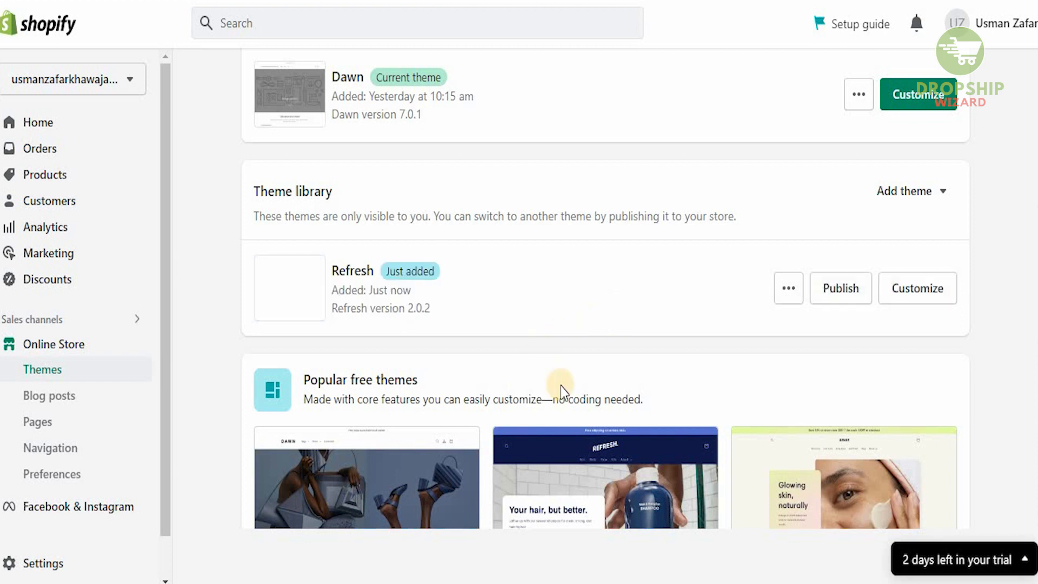
Step: Publish the Refresh theme as the store's current theme in place of Dawn
left_click(823, 286)
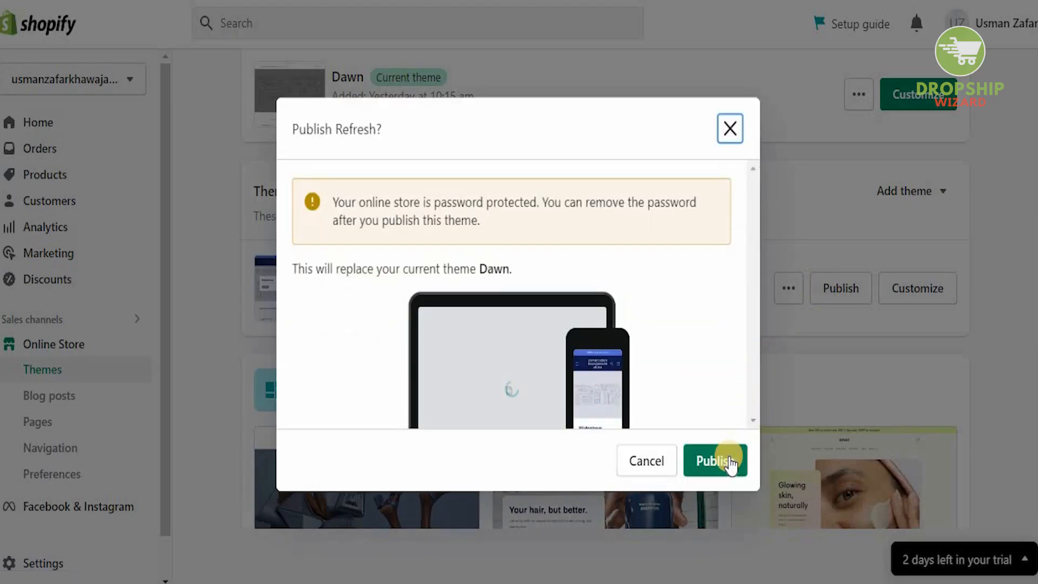
left_click(729, 461)
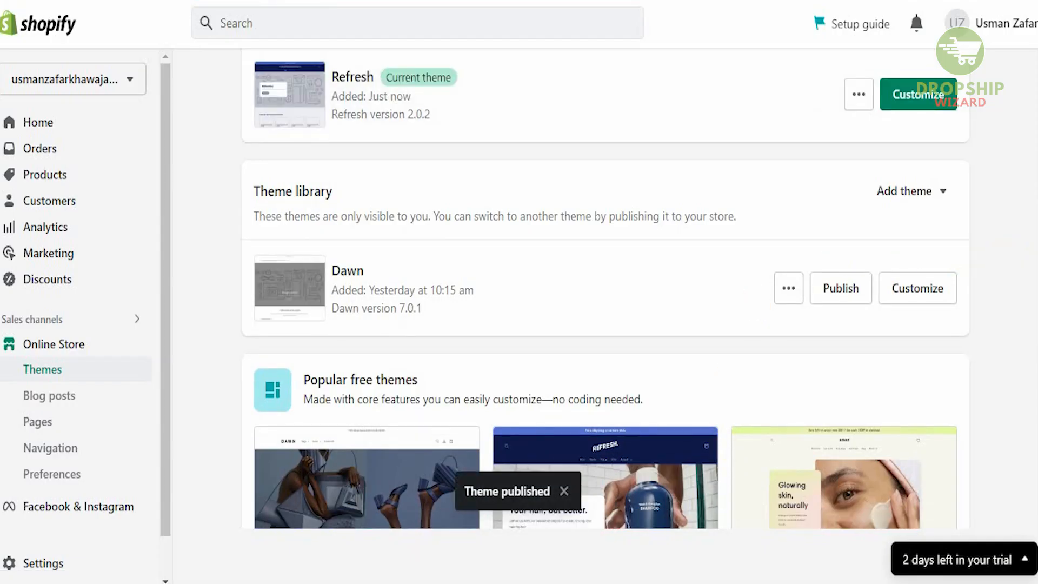
scroll(1000, 194, "up", 1)
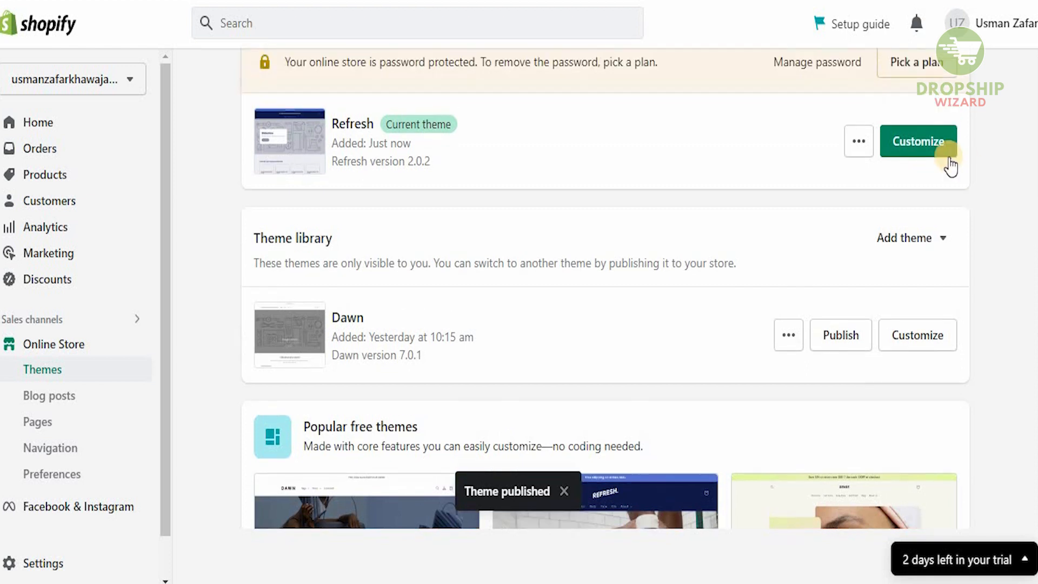
Step: View the live online store and look through its homepage sections in the Refresh theme
left_click(133, 344)
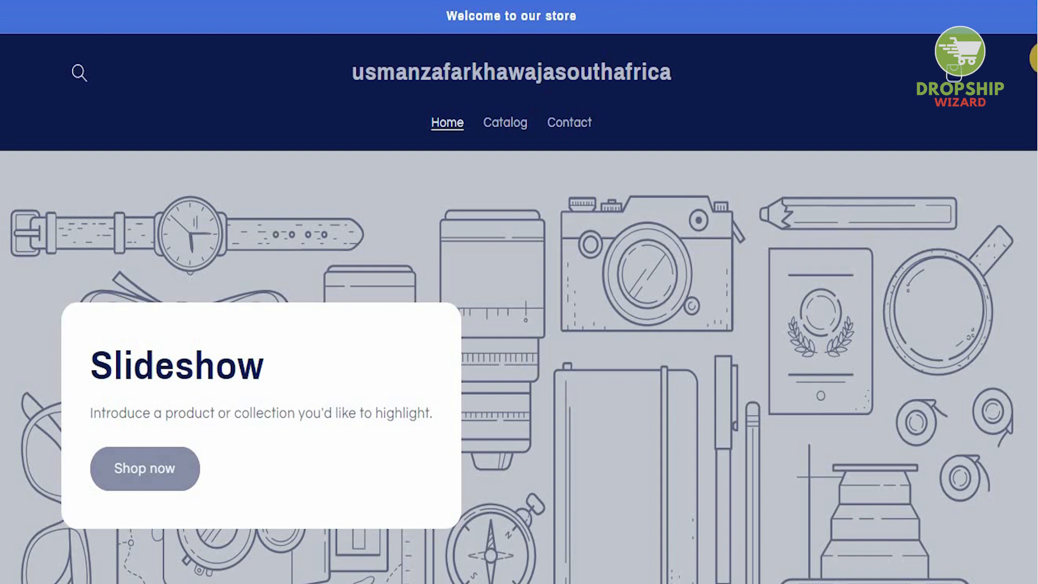
scroll(1033, 108, "down", 10)
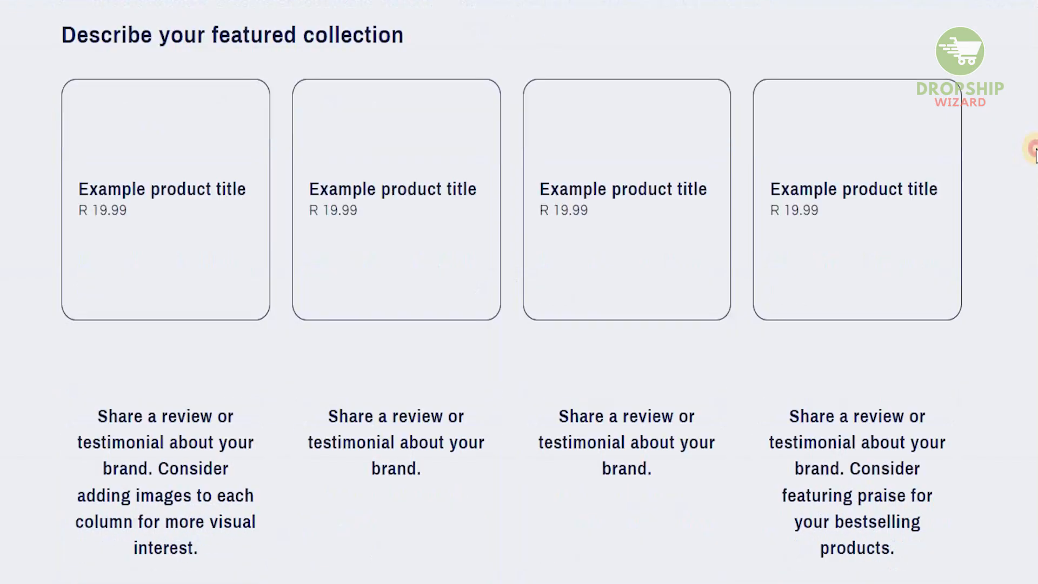
scroll(1033, 137, "up", 2)
scroll(1034, 138, "up", 1)
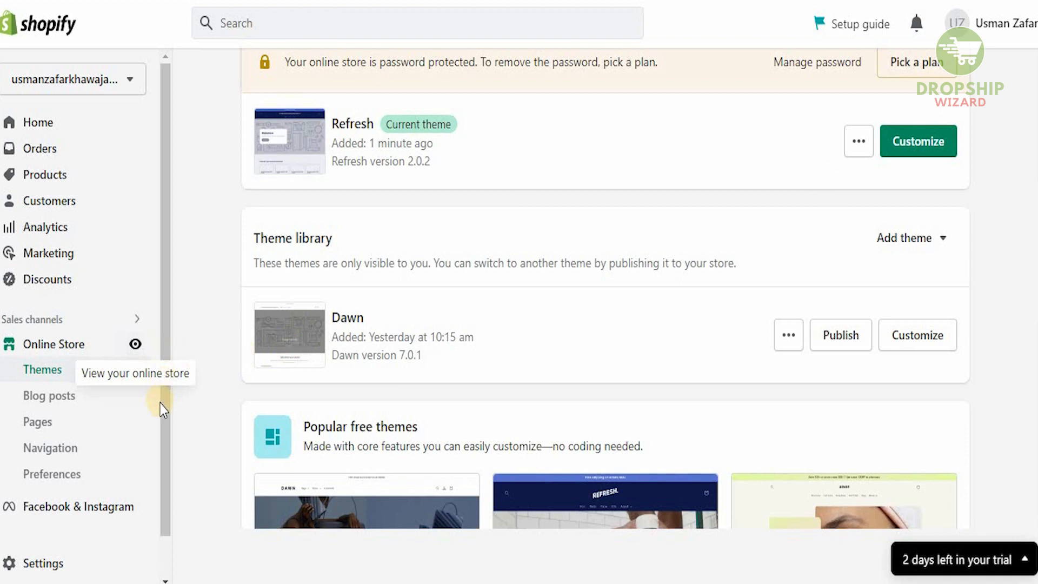
Step: Open the store's payment settings and review the payment provider and additional payment methods
left_click(57, 568)
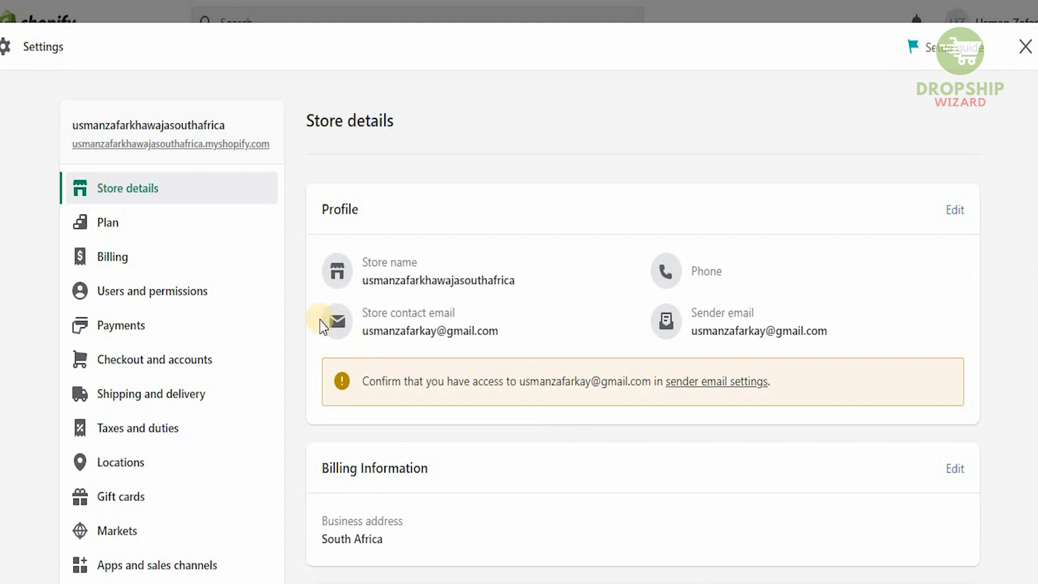
left_click(180, 323)
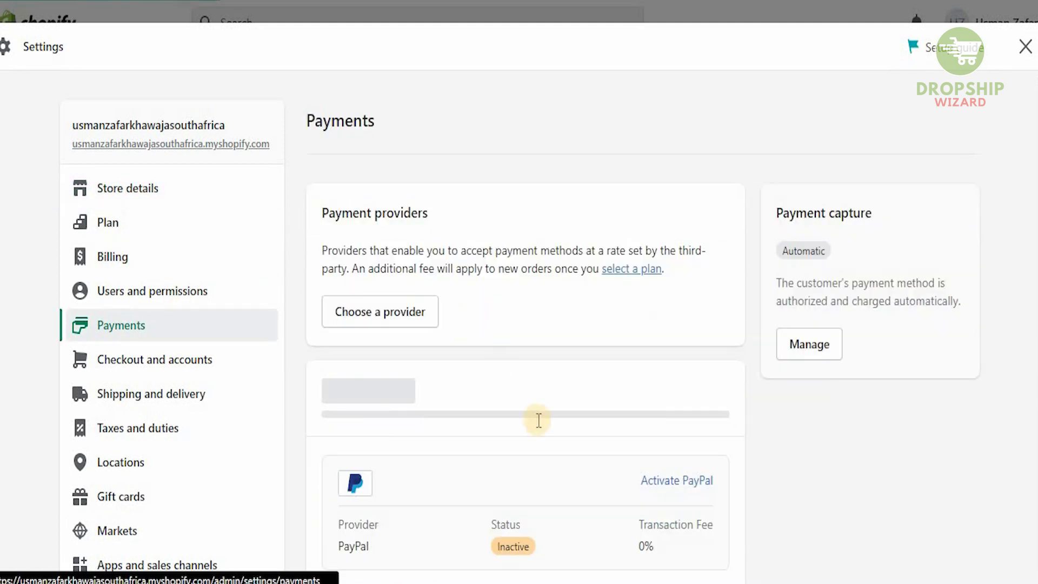
scroll(1034, 238, "down", 3)
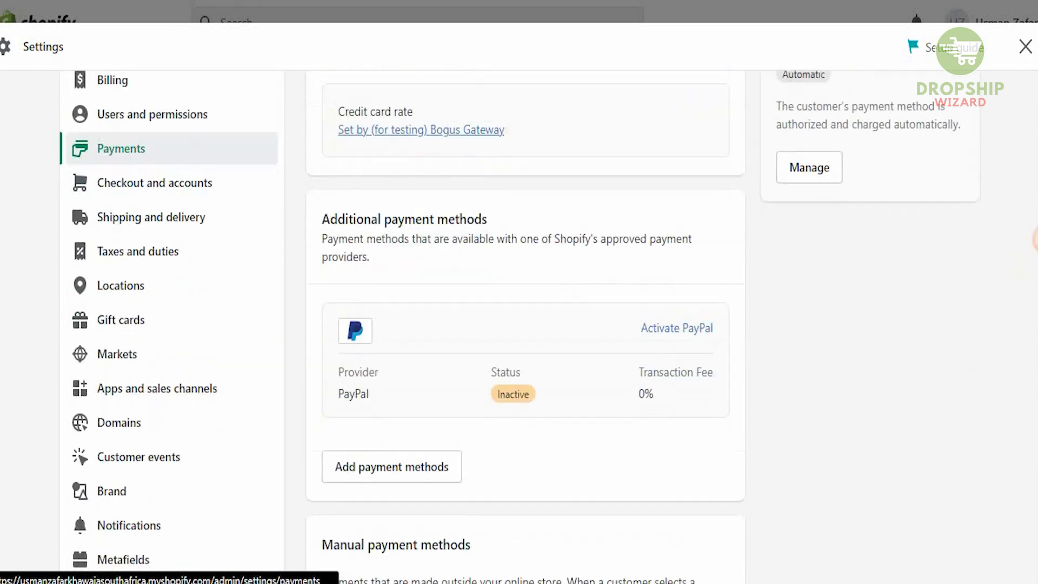
scroll(595, 161, "up", 3)
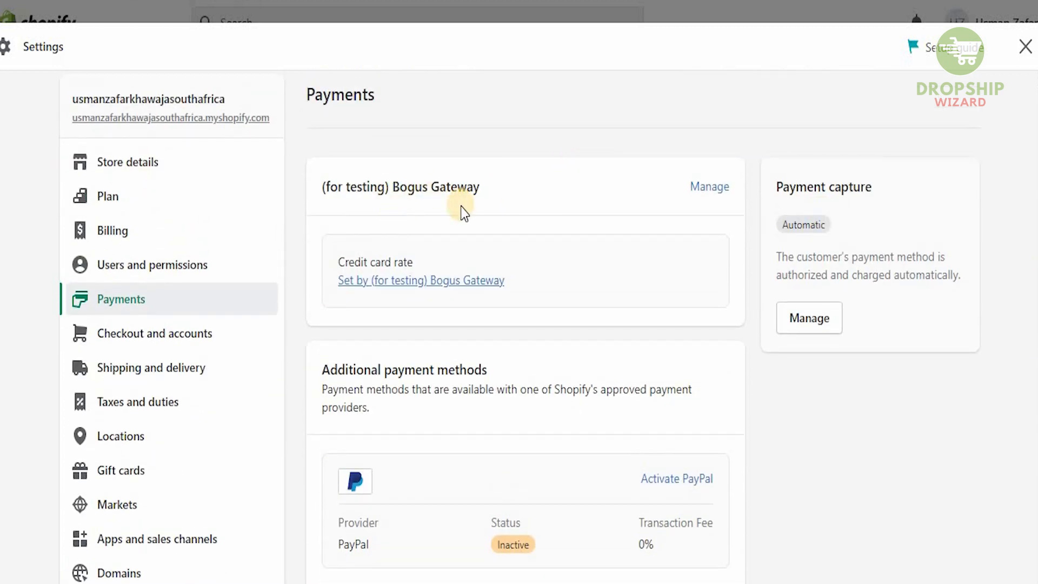
Step: Open the Bogus Gateway help article on placing a test order and read its test card details and deactivation instructions
left_click(452, 282)
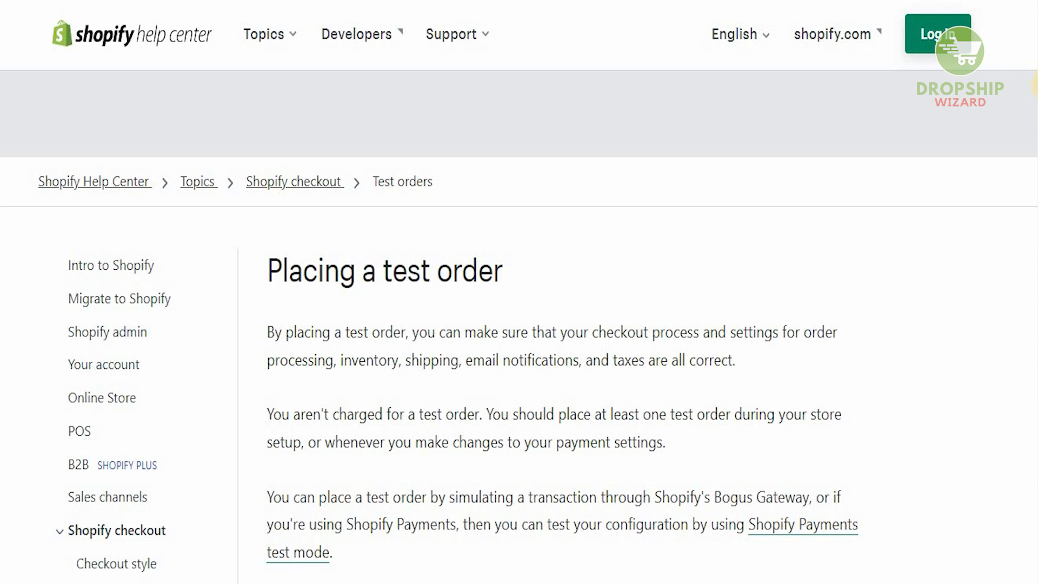
left_click(1037, 81)
left_click_drag(1037, 101, 1034, 285)
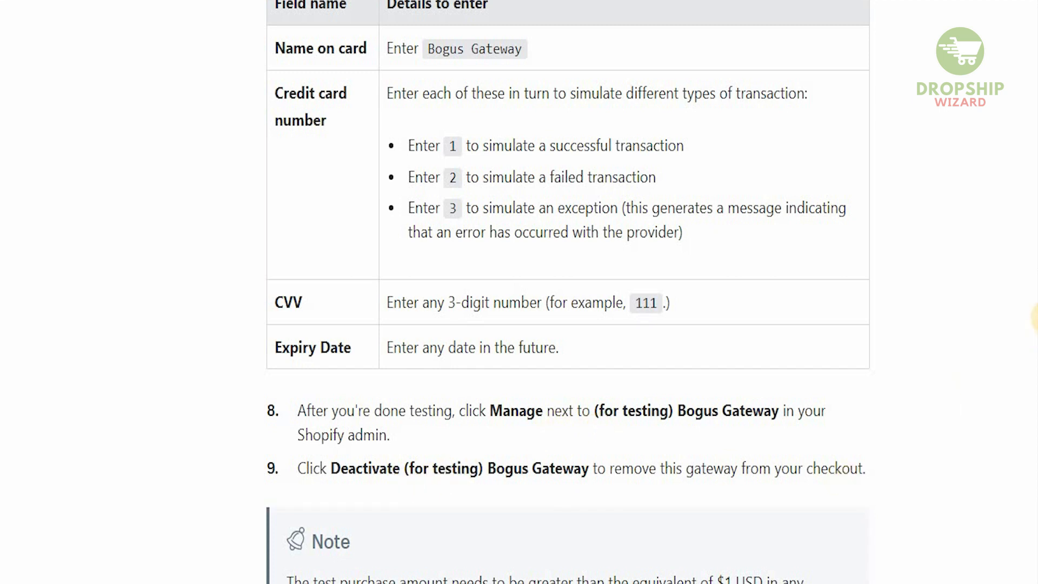
left_click_drag(1027, 377, 1025, 486)
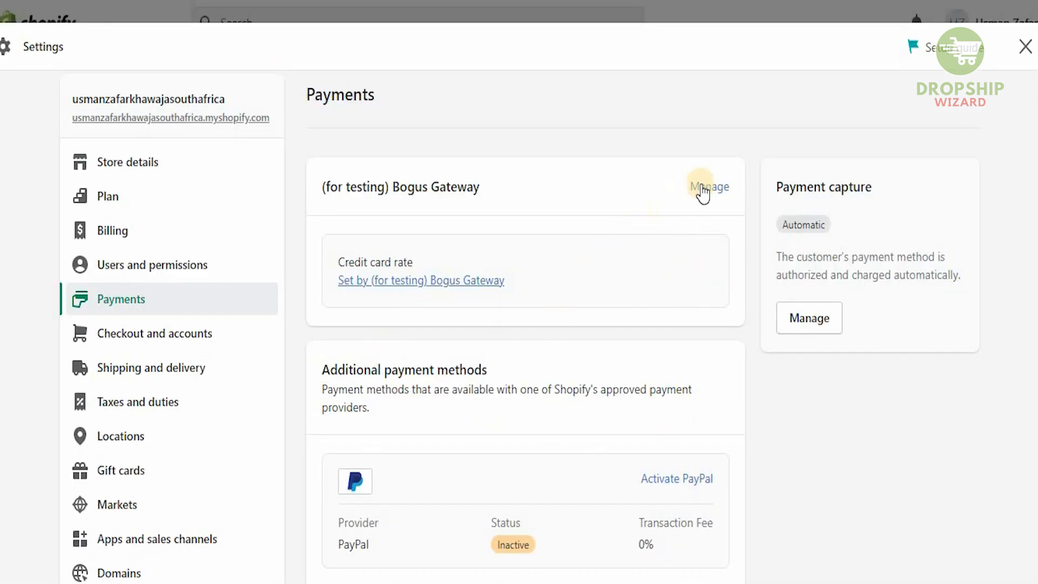
Step: Open the management page of the (for testing) Bogus Gateway and find its deactivation option
left_click(707, 187)
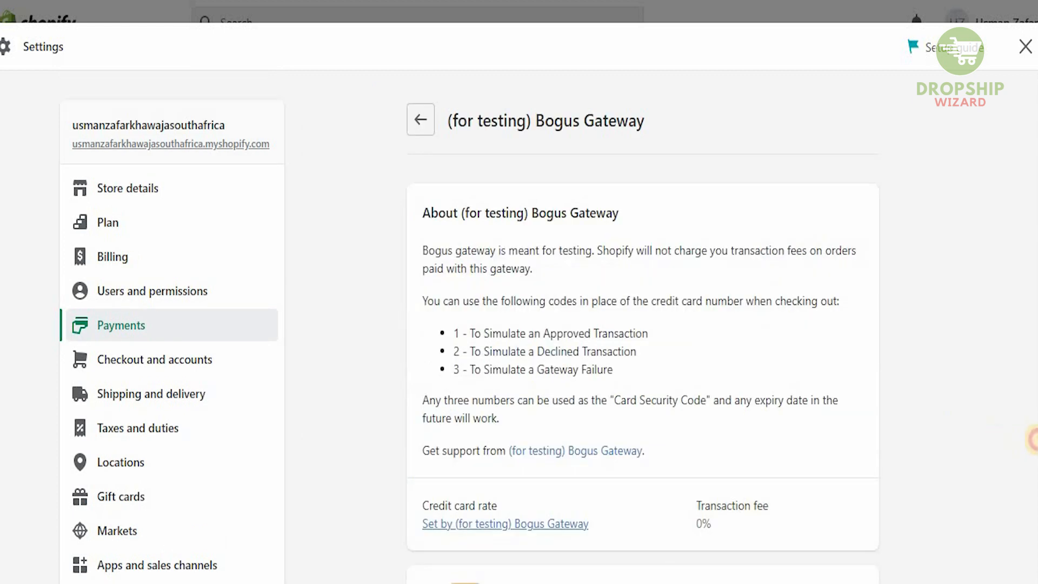
scroll(619, 416, "down", 7)
left_click(533, 372)
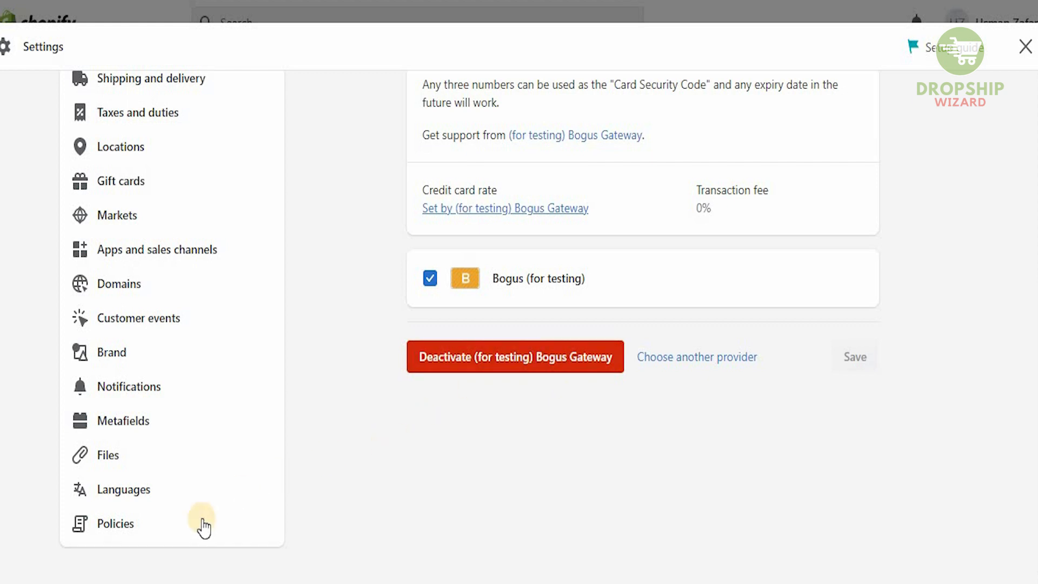
Step: Review the store's refund, privacy, terms of service, shipping and contact information policies, and close the settings
left_click(180, 530)
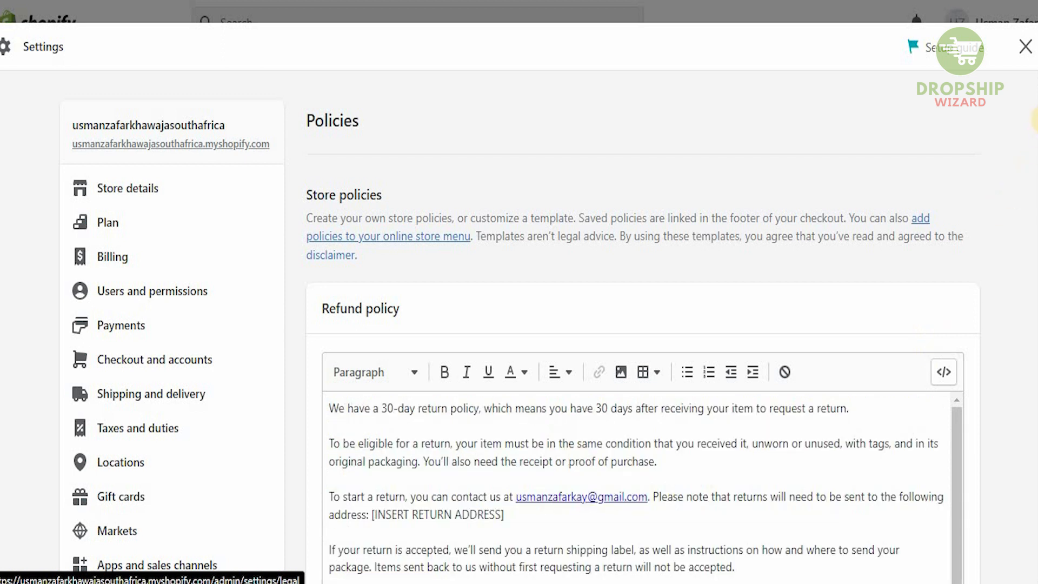
scroll(549, 326, "down", 8)
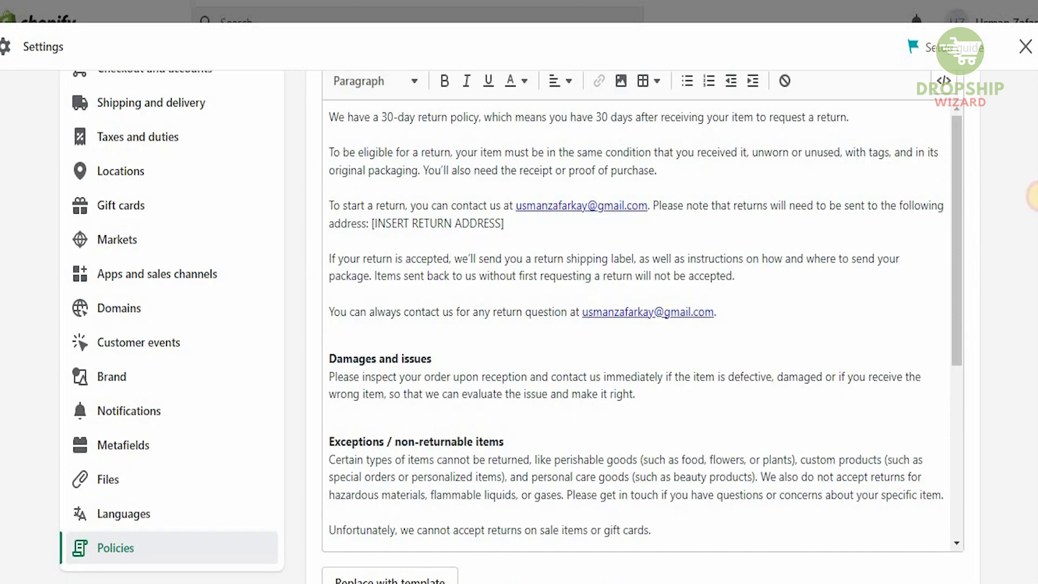
scroll(1032, 216, "down", 15)
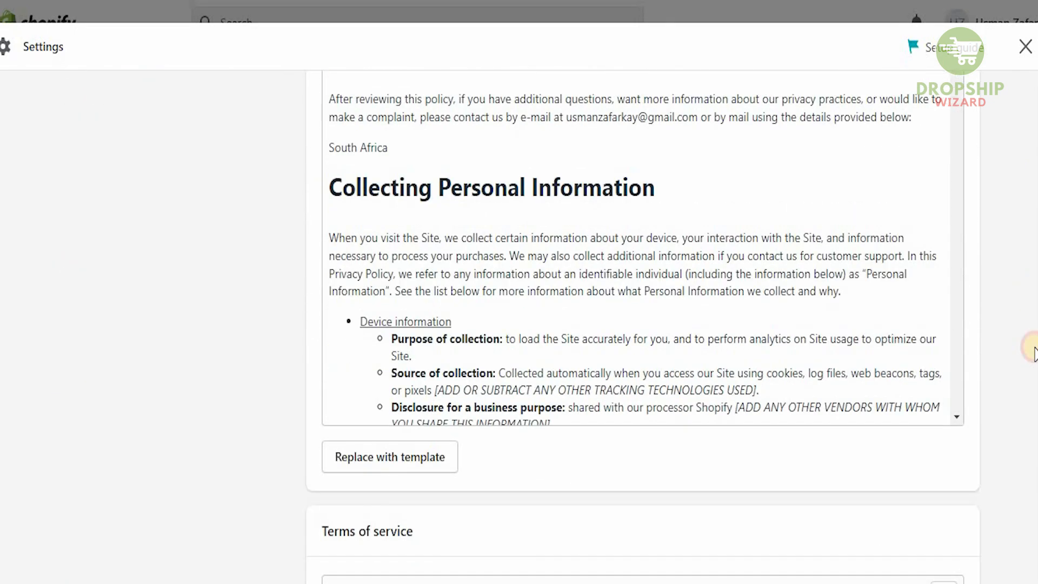
scroll(1032, 379, "down", 9)
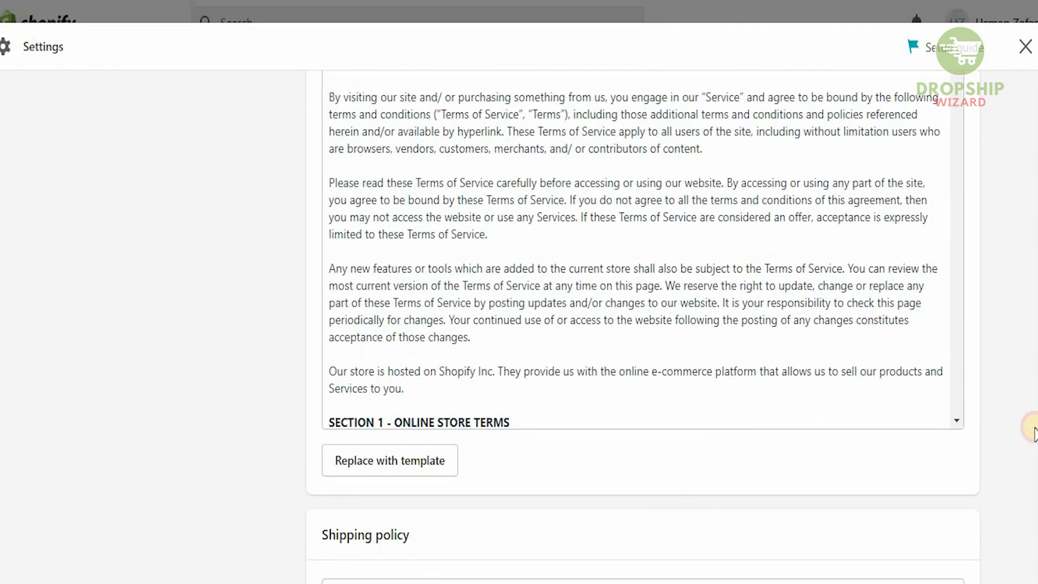
scroll(1033, 464, "down", 8)
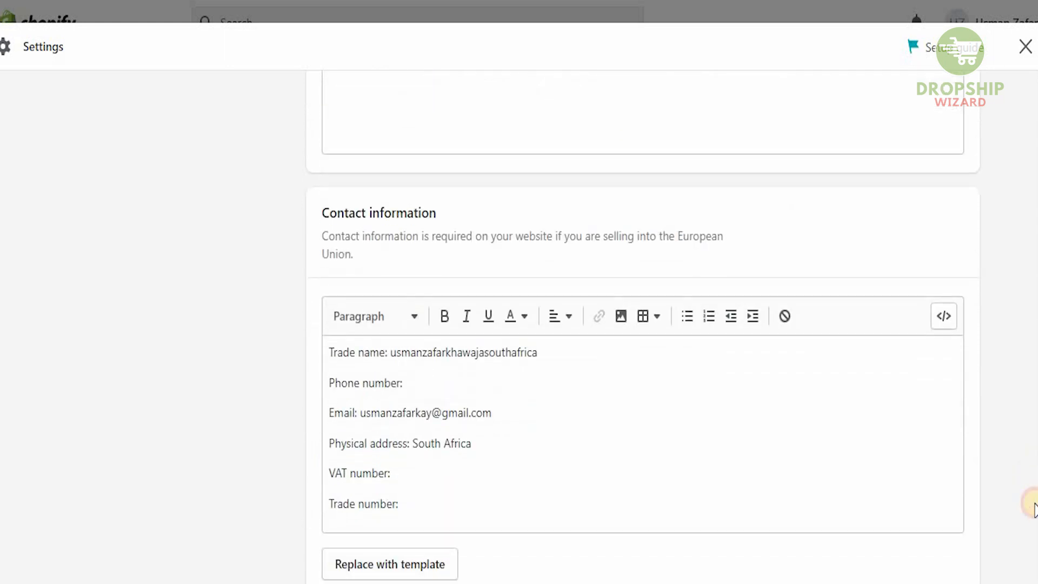
scroll(1033, 508, "down", 1)
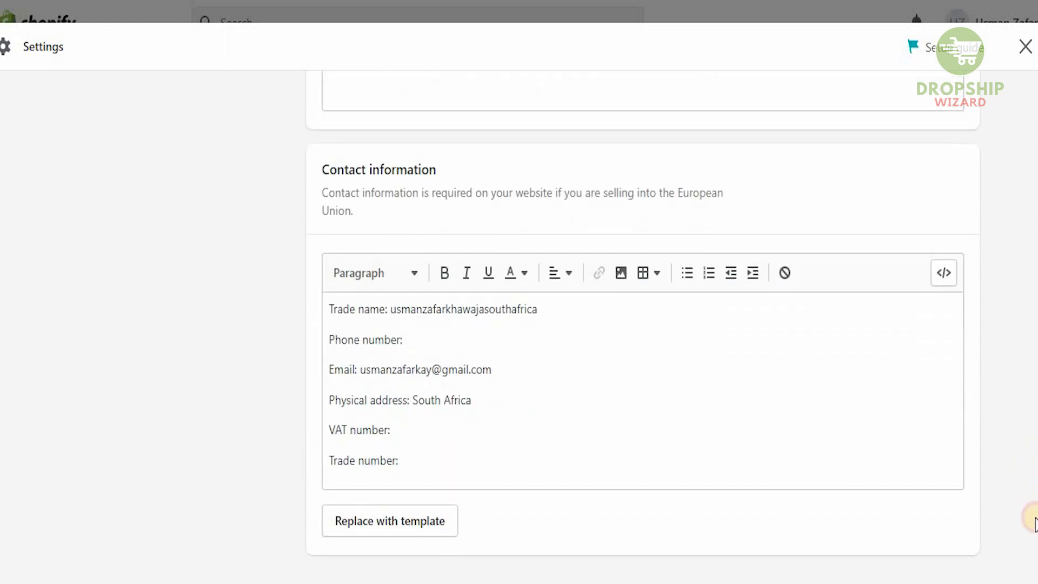
scroll(1032, 503, "down", 2)
left_click_drag(1035, 438, 1034, 67)
left_click(1026, 47)
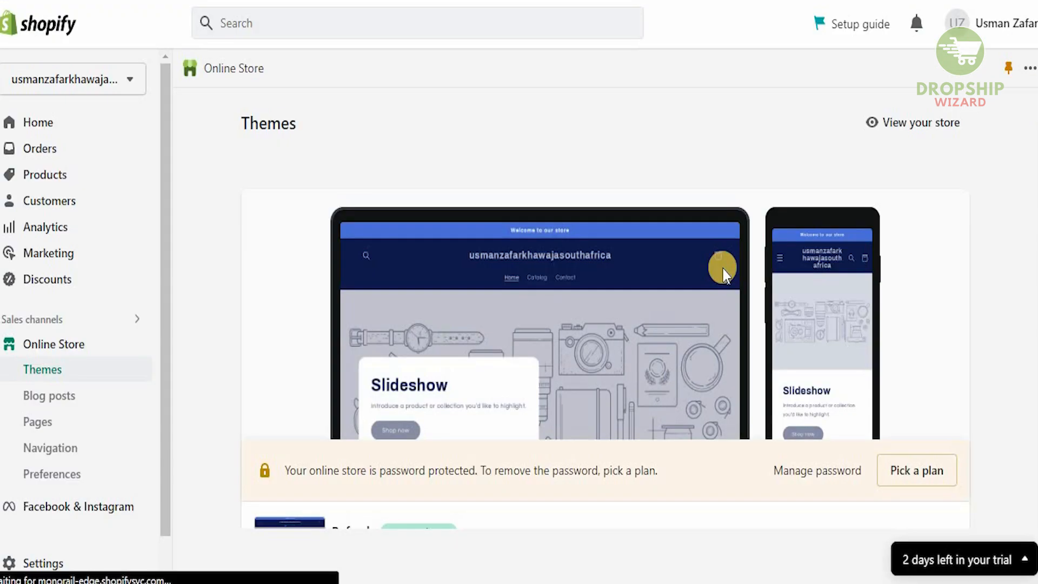